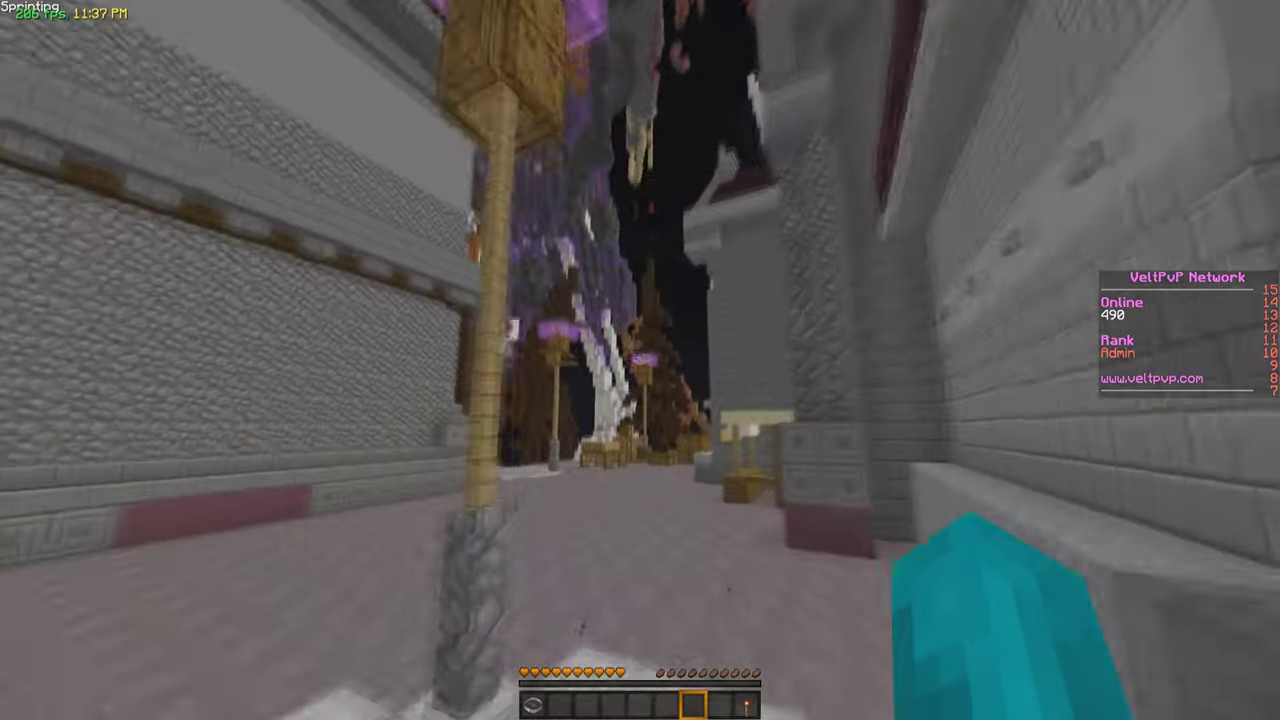
pyautogui.press('w')
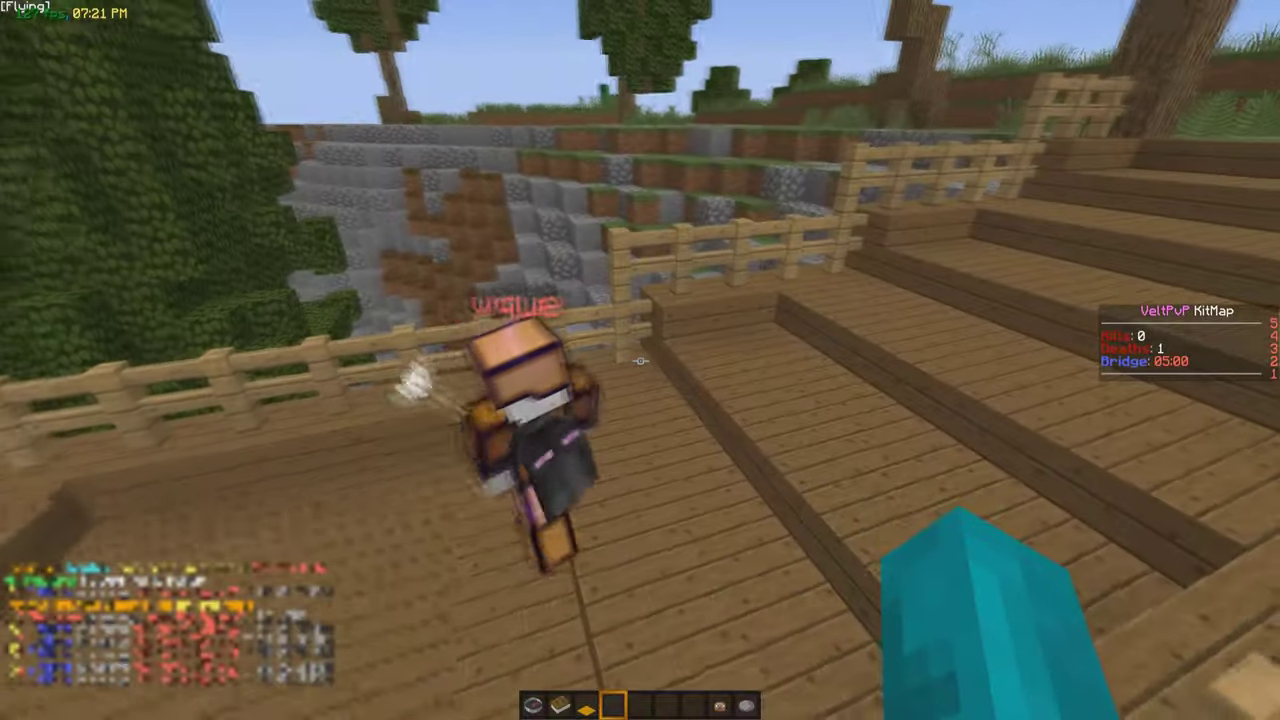
pyautogui.press('w')
pyautogui.press('w')
pyautogui.press('8')
pyautogui.press('4')
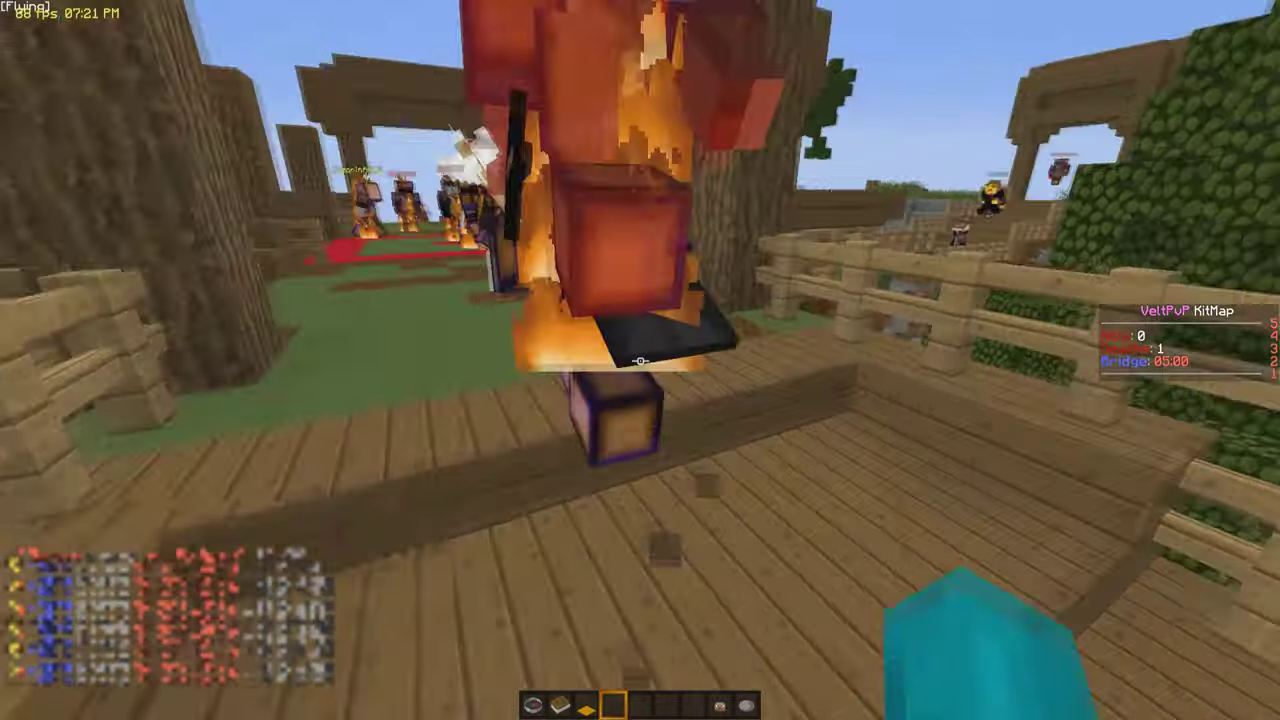
pyautogui.press('space')
pyautogui.press('space')
pyautogui.press('2')
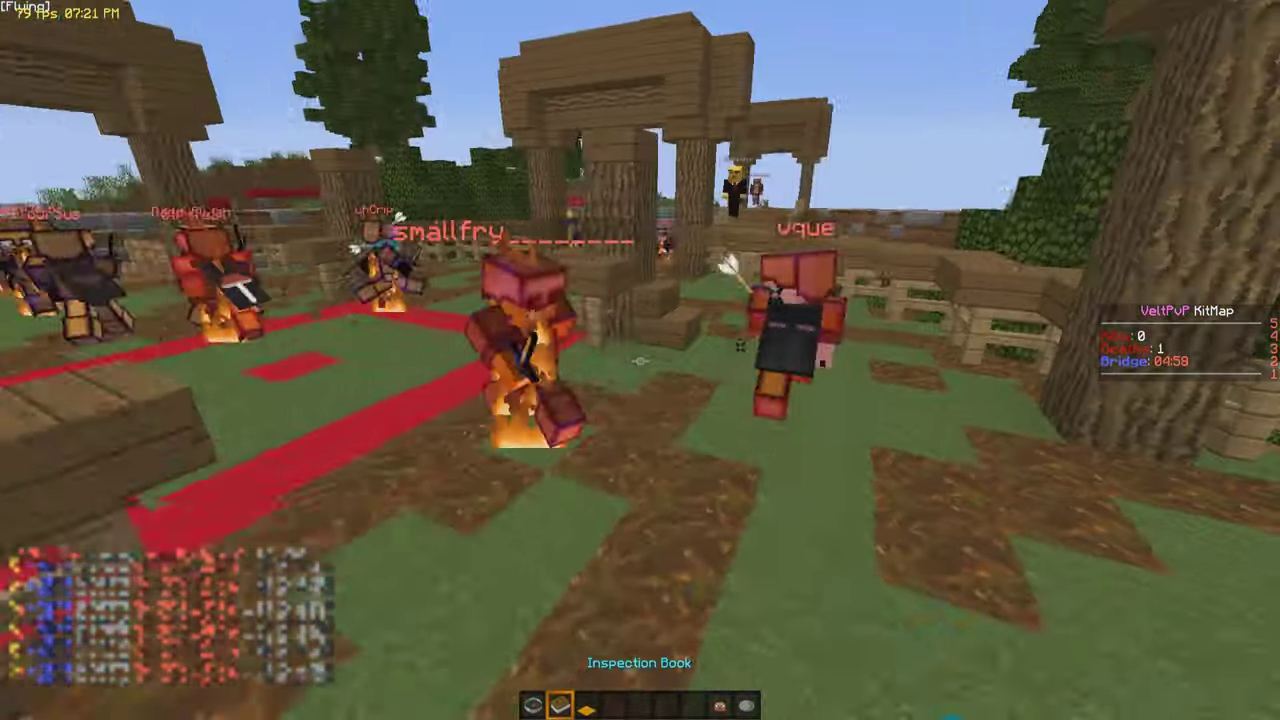
pyautogui.press('w')
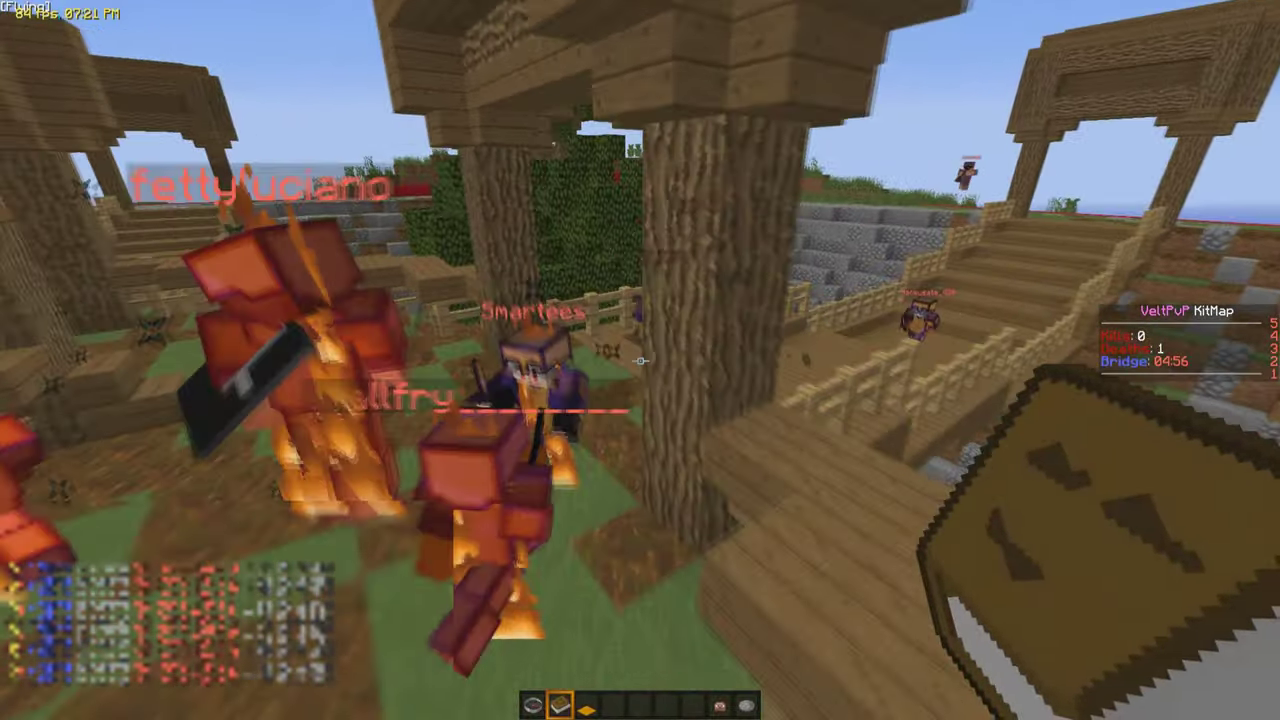
pyautogui.scroll(-7, 640, 360)
pyautogui.press('w')
pyautogui.scroll(-3, 640, 360)
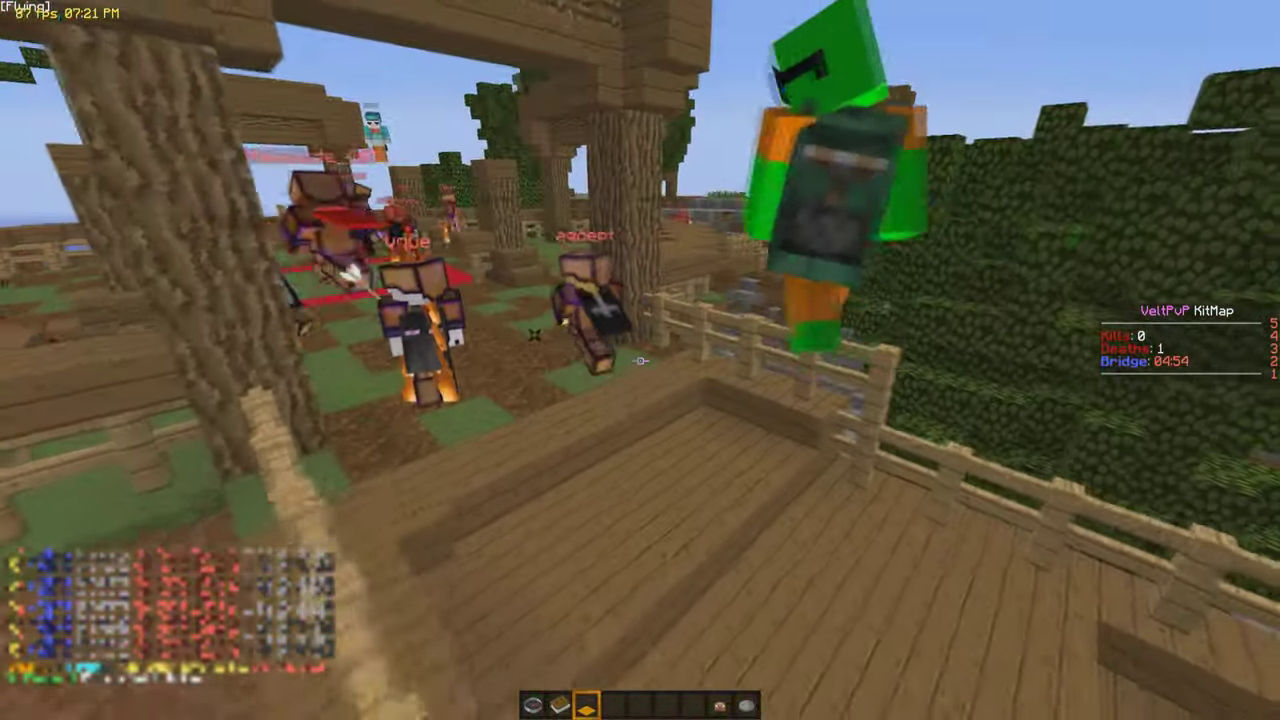
pyautogui.press('t')
pyautogui.press('Escape')
pyautogui.press('w')
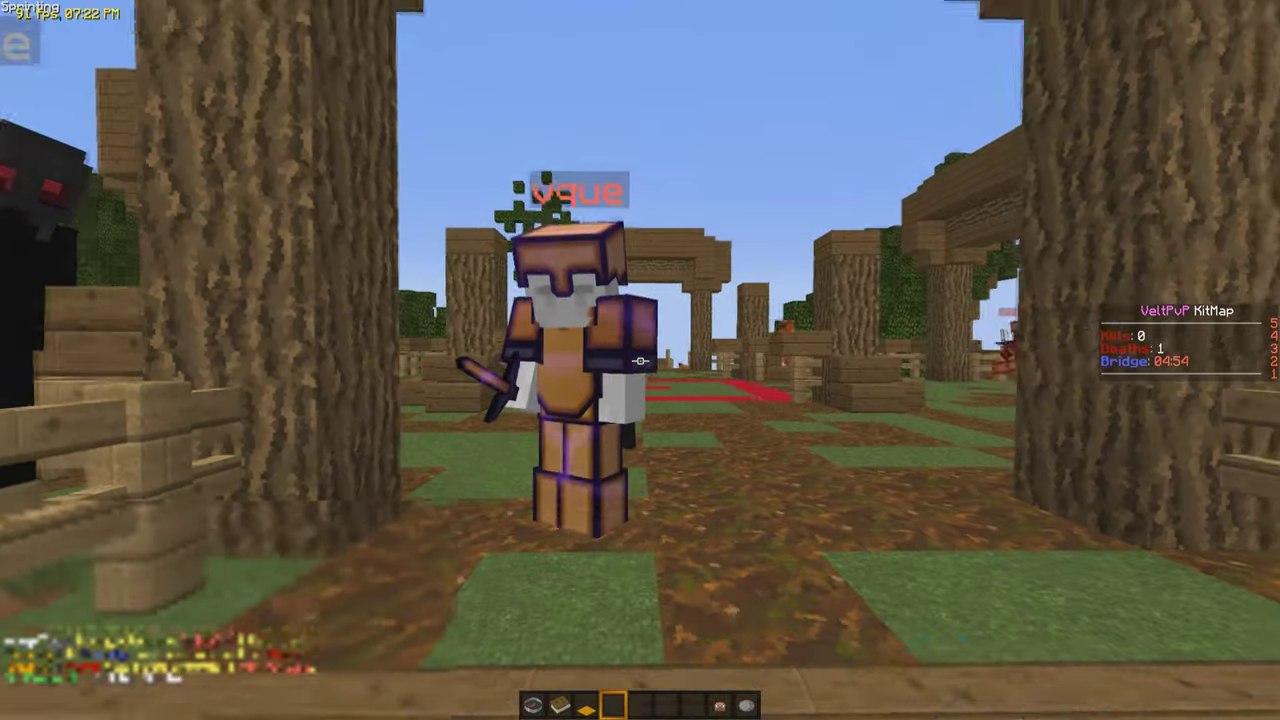
pyautogui.press('t')
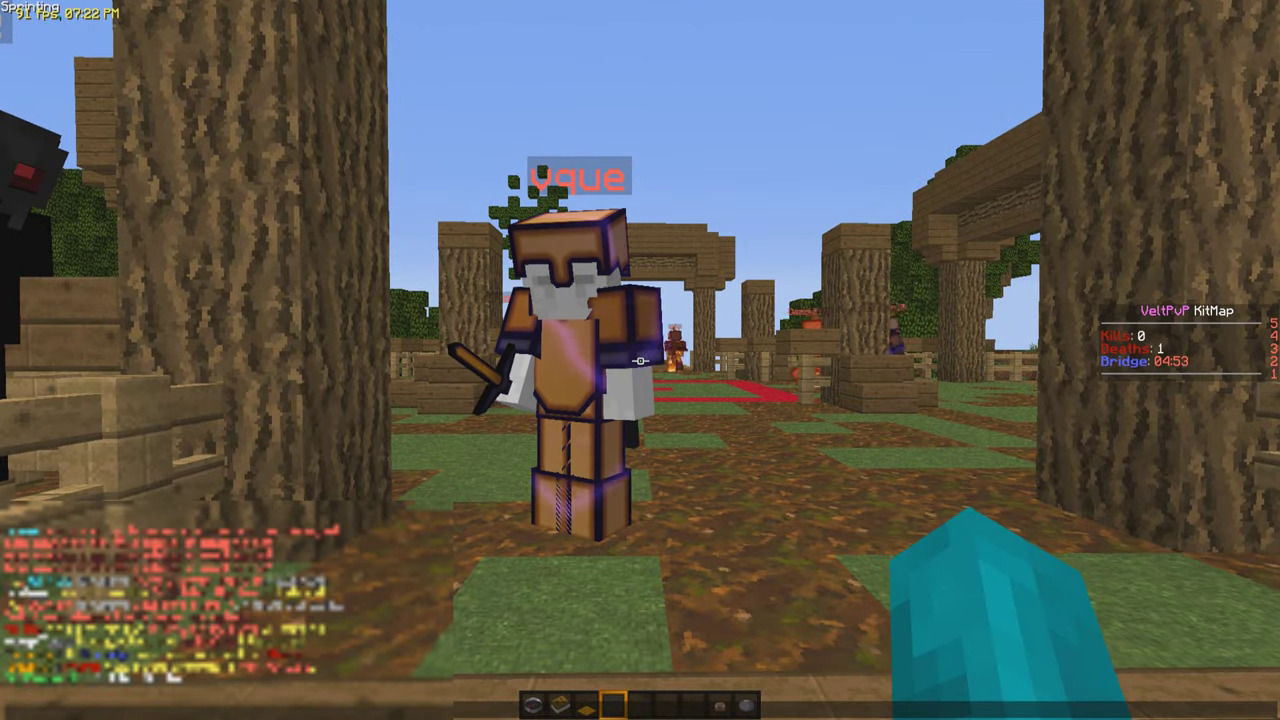
pyautogui.press('Escape')
pyautogui.press('w')
pyautogui.press('s')
pyautogui.click(640, 360)
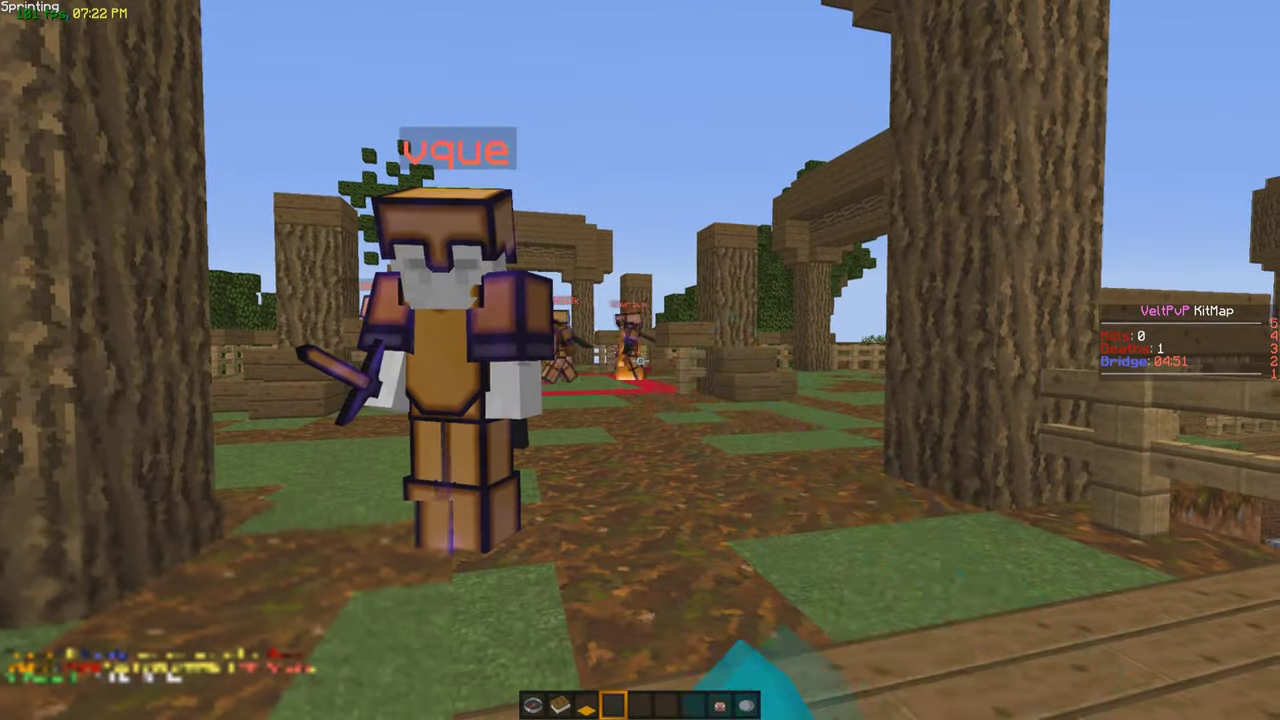
pyautogui.click(640, 360)
pyautogui.press('t')
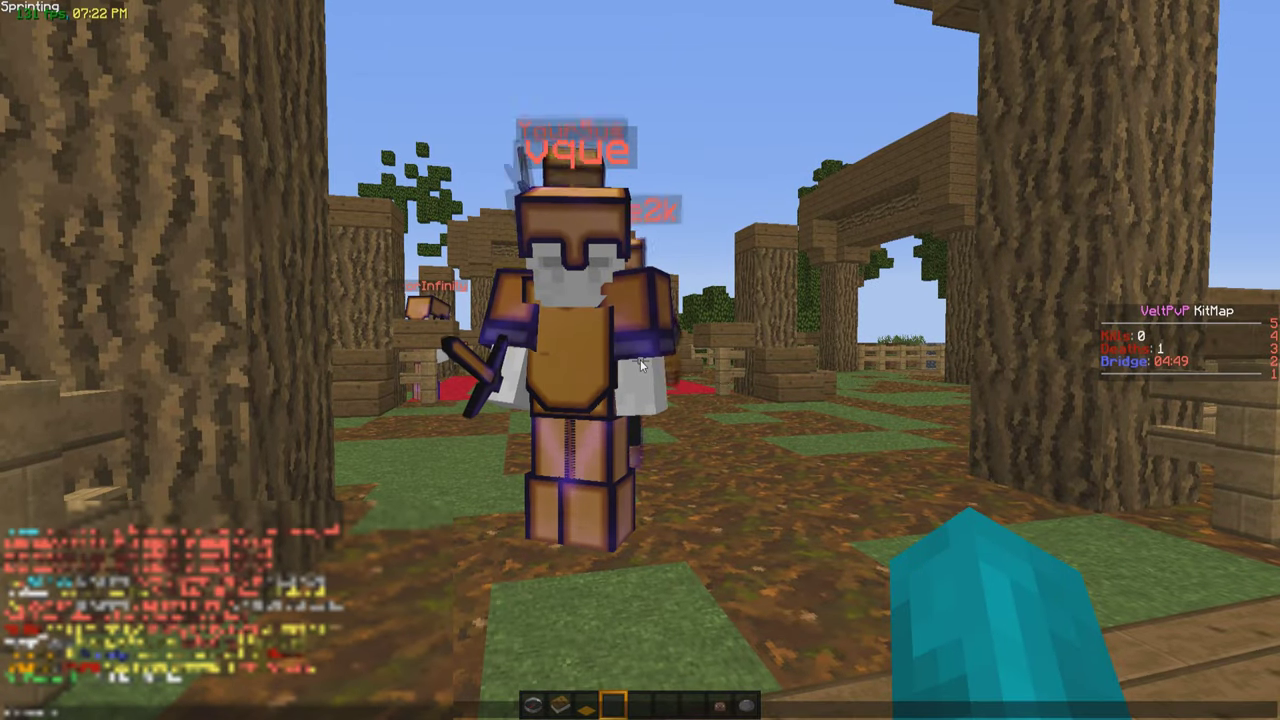
pyautogui.press('s')
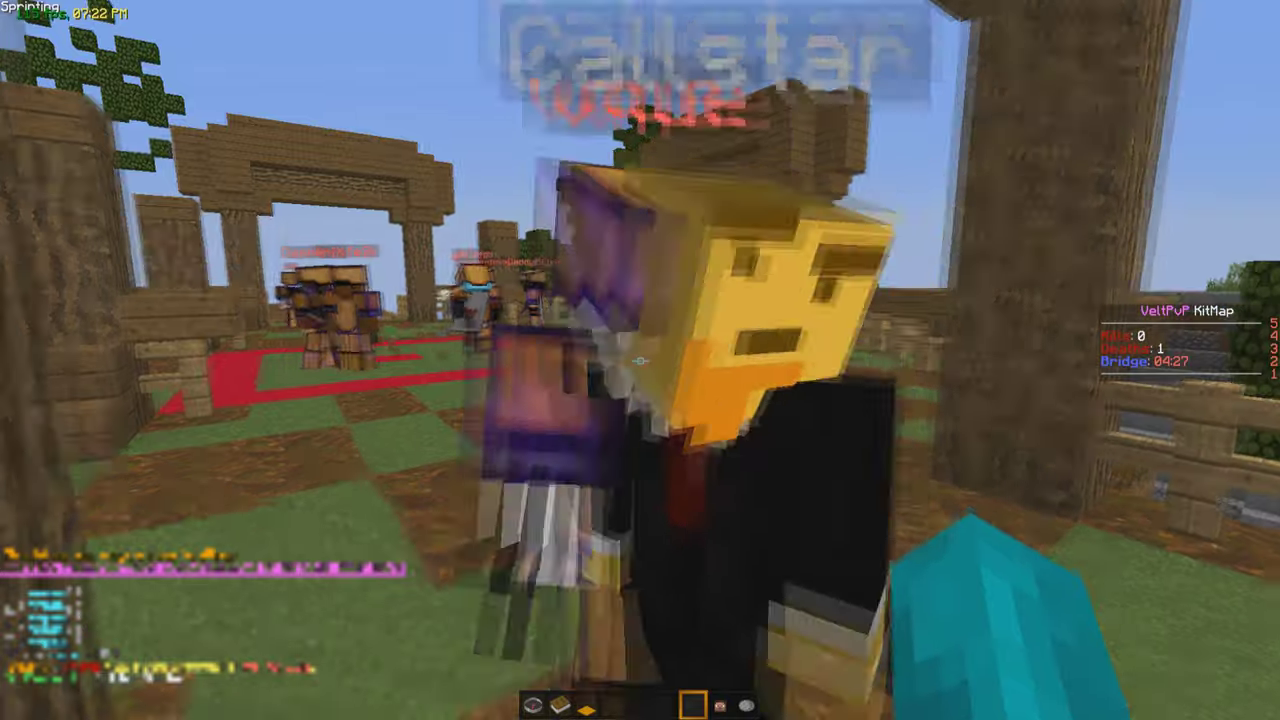
pyautogui.press('a')
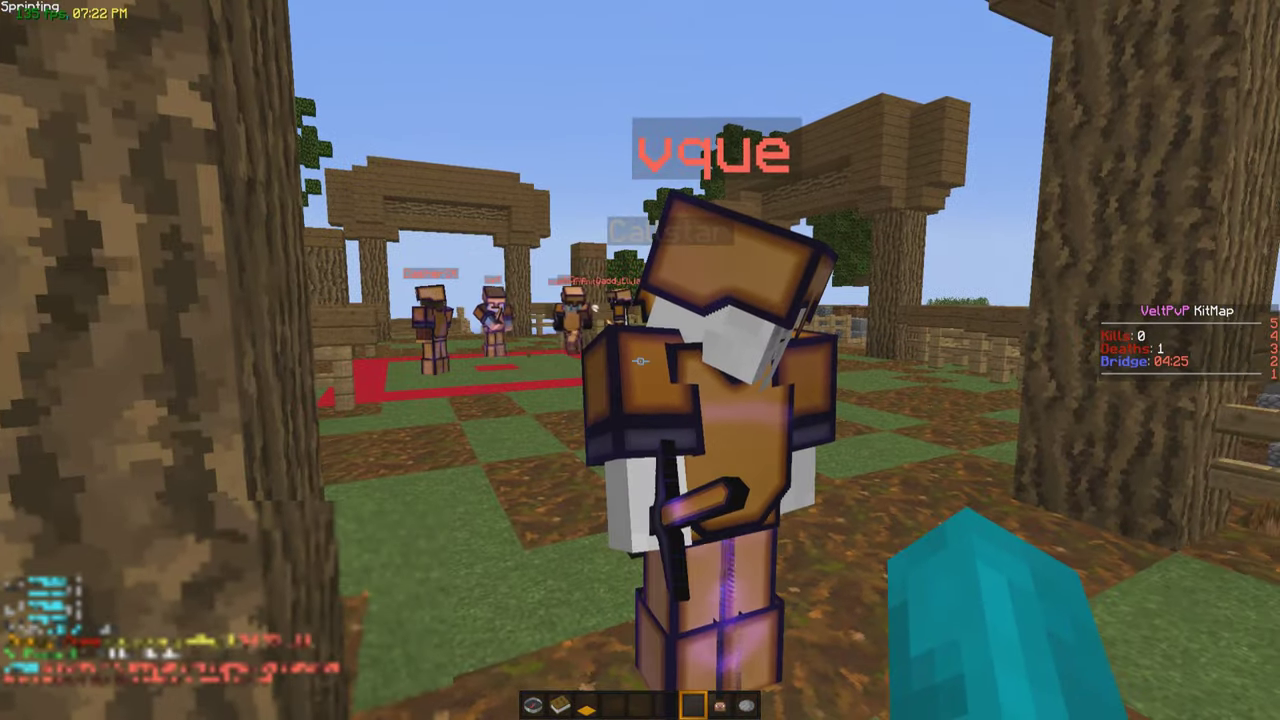
pyautogui.click(640, 360)
pyautogui.press('w')
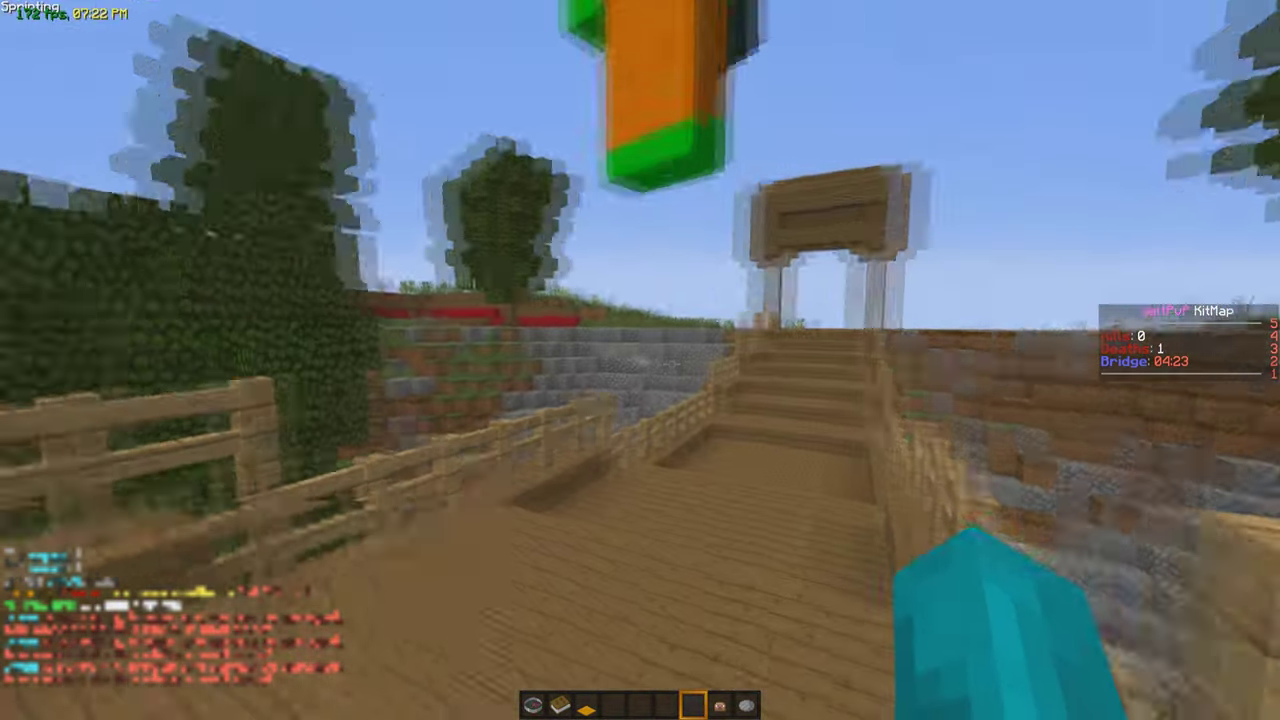
pyautogui.click(640, 360)
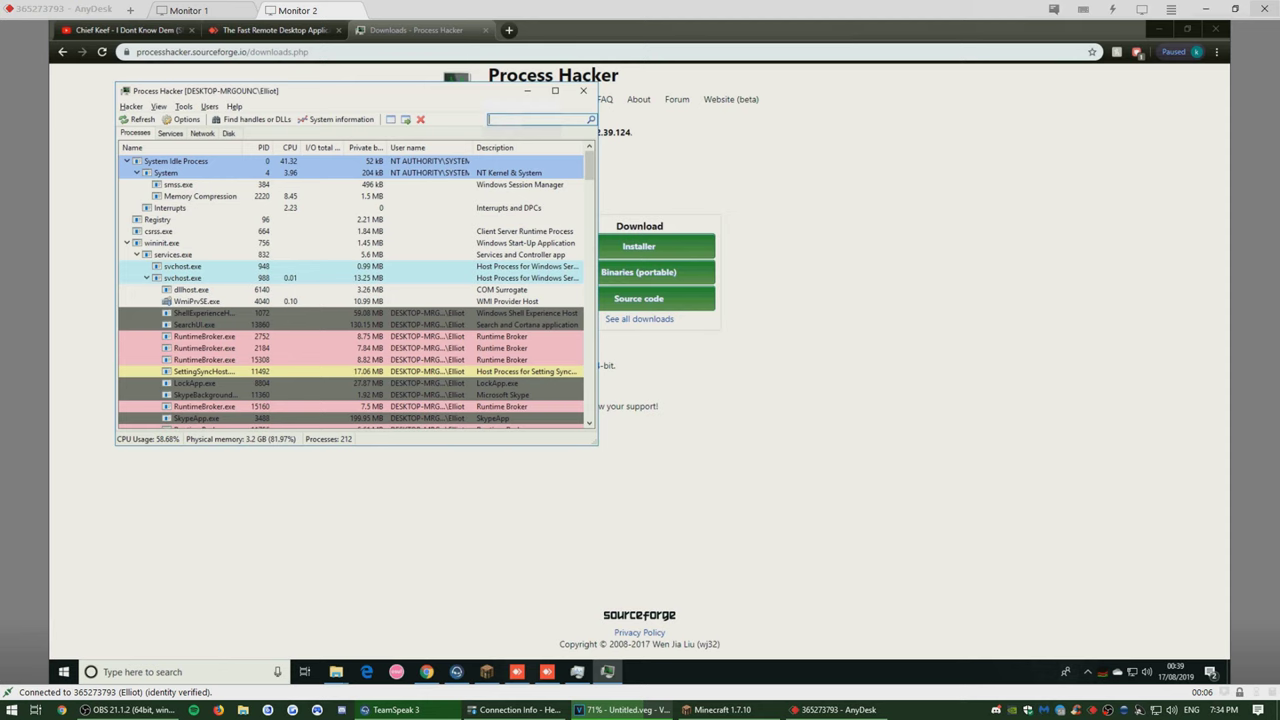
# Step: Filter the process list for "explor", view the properties of explorer.exe, and close them
pyautogui.write('explor')
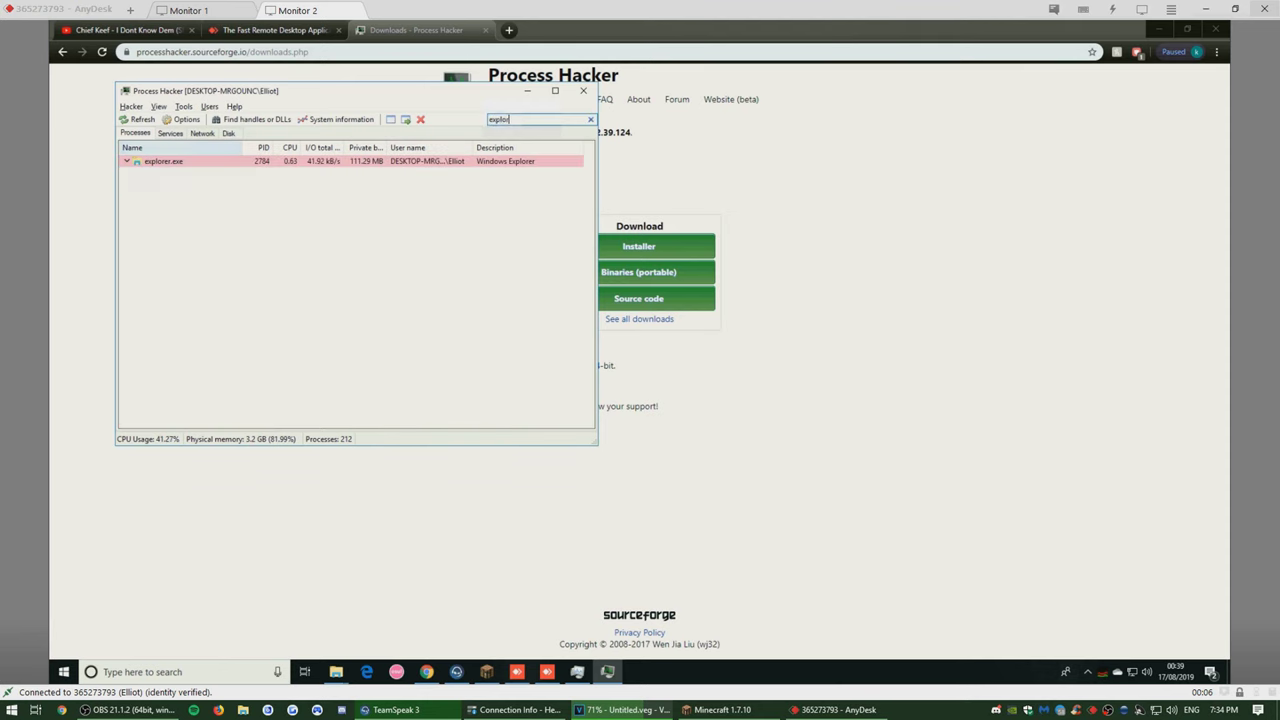
pyautogui.doubleClick(170, 161)
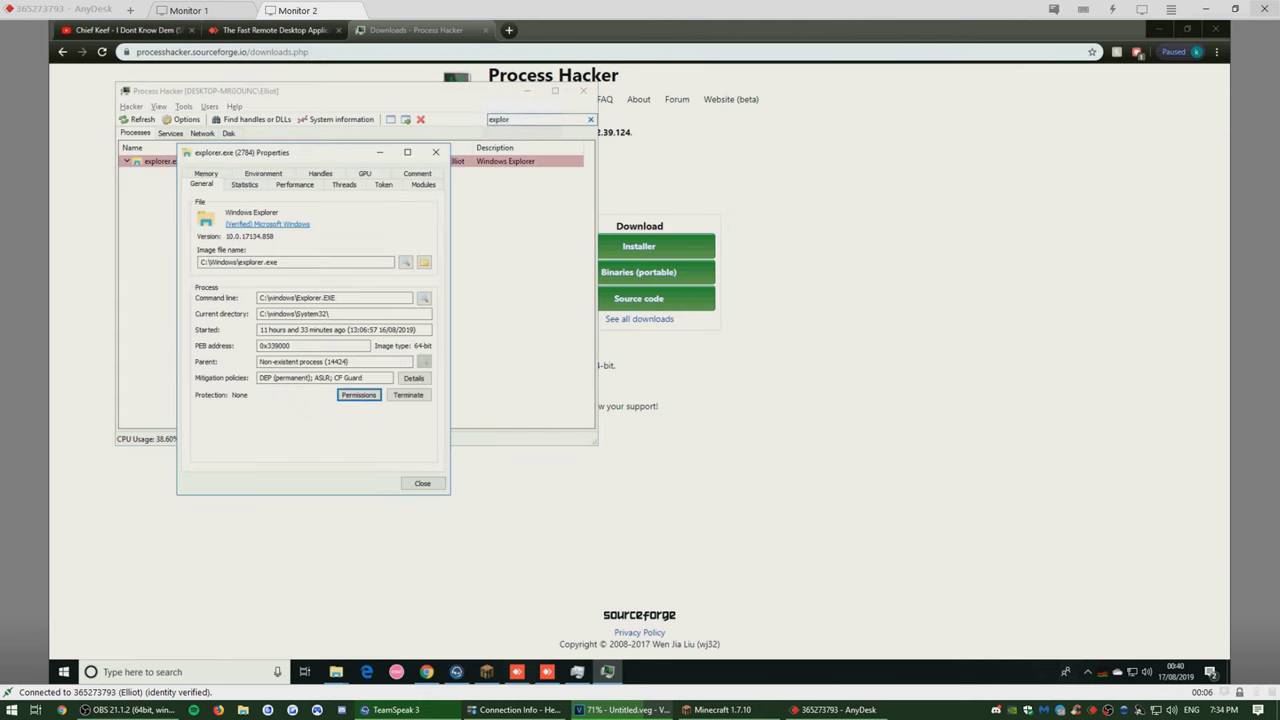
pyautogui.click(436, 152)
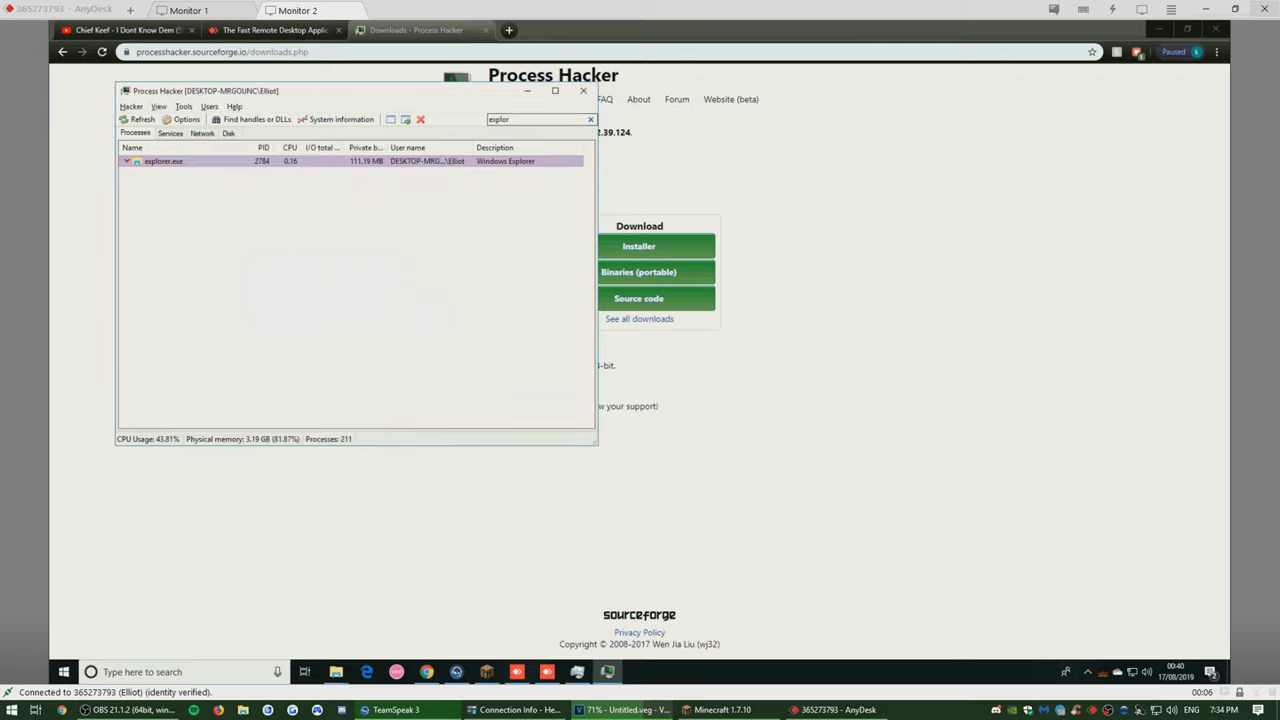
# Step: Filter the process list for "java", view the properties of the parent javaw.exe process, and close them
pyautogui.doubleClick(499, 120)
pyautogui.press('BackSpace')
pyautogui.write('java')
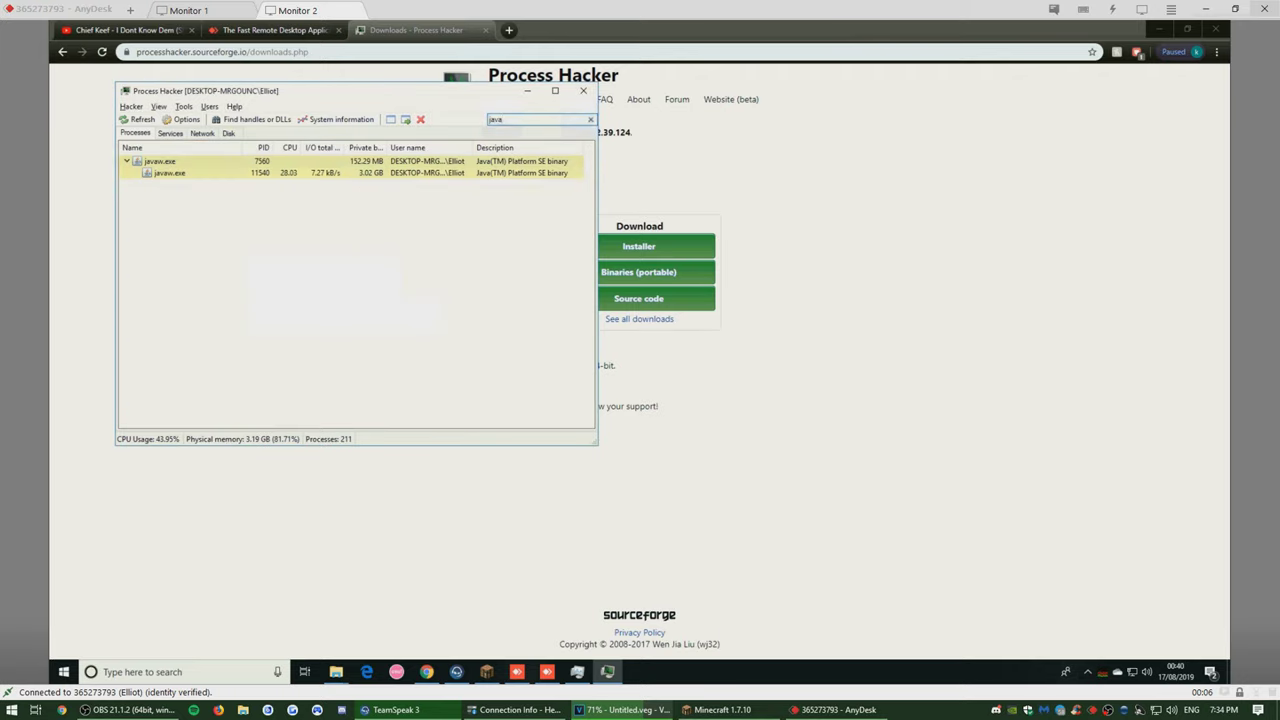
pyautogui.press('Return')
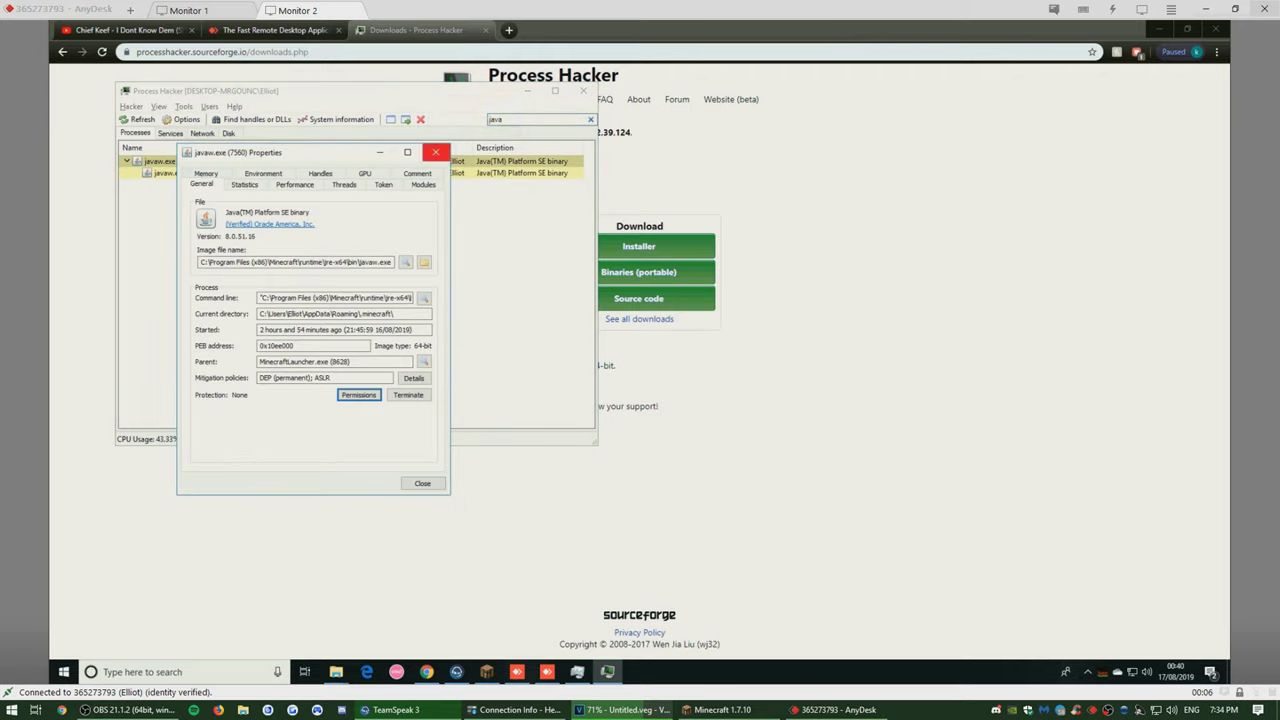
pyautogui.click(435, 152)
# Step: Find explorer.exe with the filter "explor" and scan its memory for strings with a minimum length of 4
pyautogui.hotkey('ctrl', 'k')
pyautogui.write('explor')
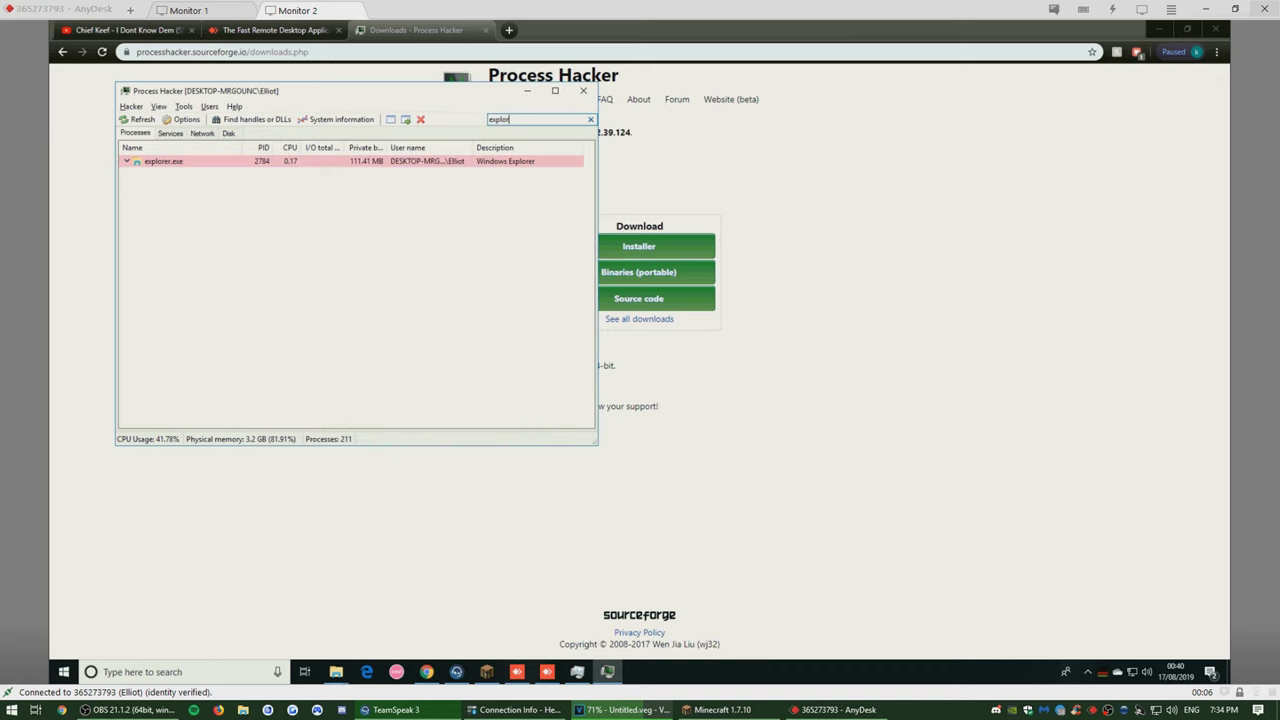
pyautogui.press('Return')
pyautogui.click(206, 174)
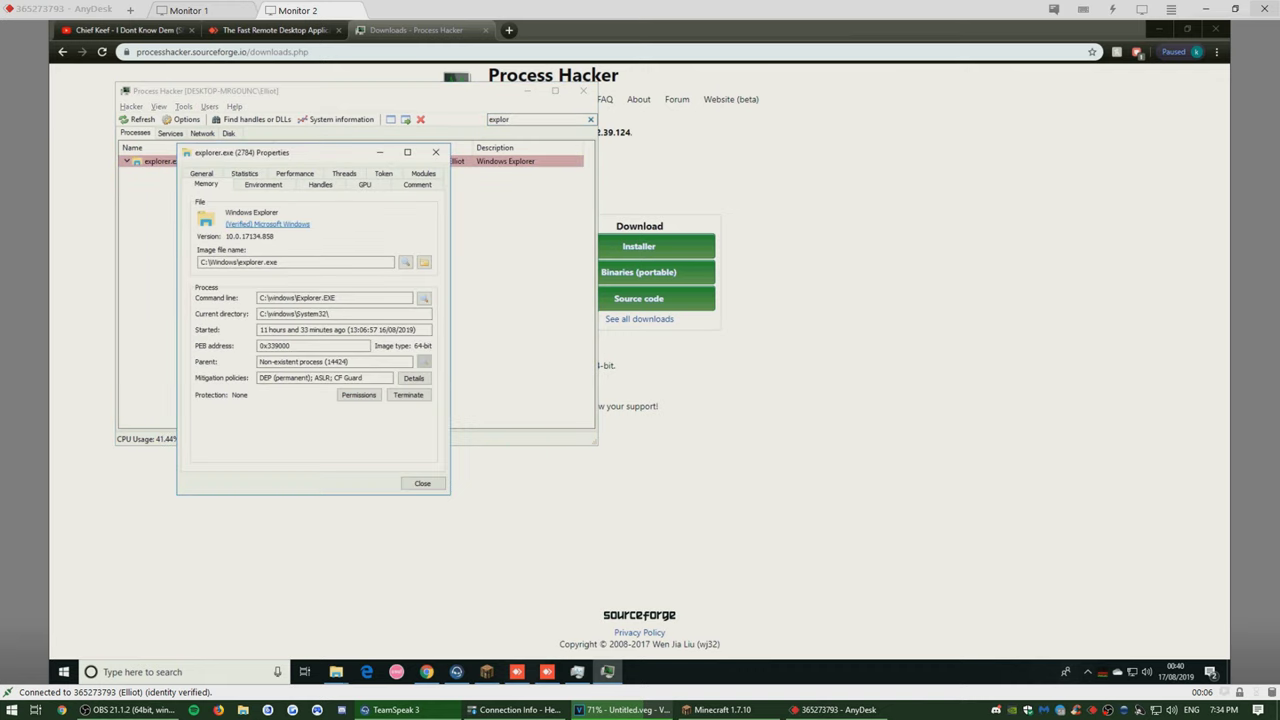
pyautogui.click(364, 205)
pyautogui.write('4')
pyautogui.press('Return')
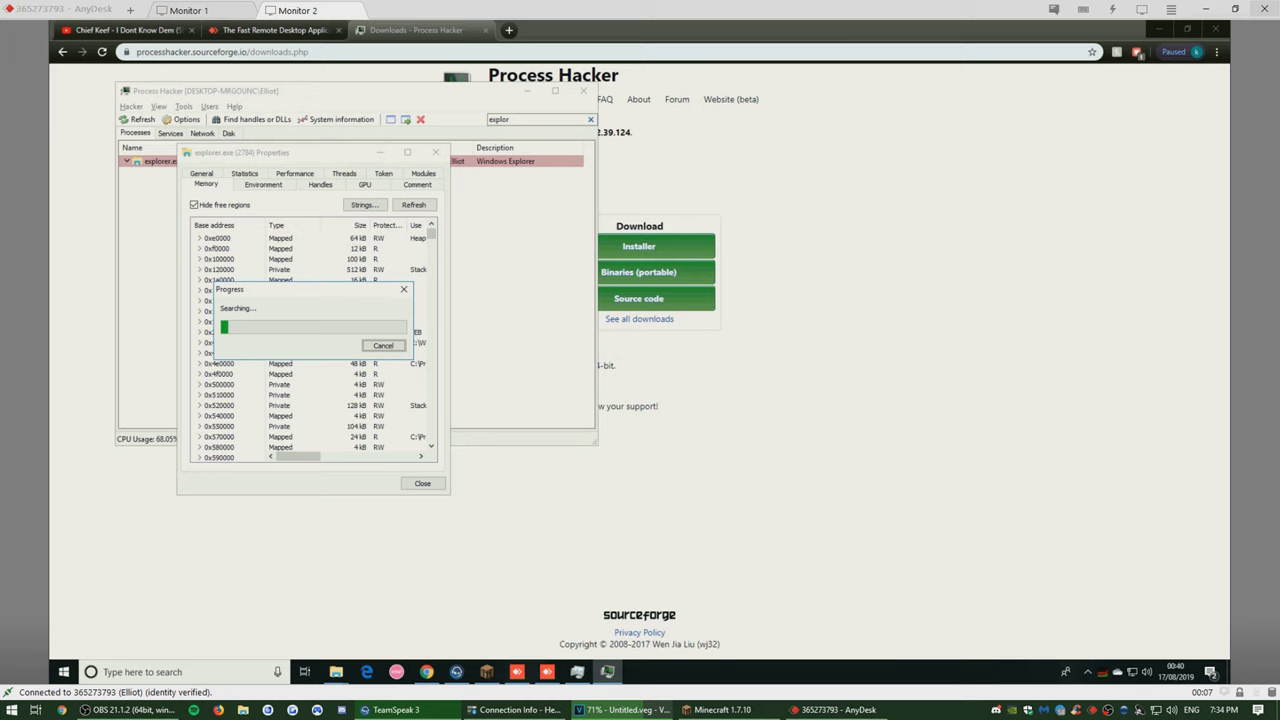
# Step: Filter the explorer.exe memory string results by the pattern "pcaclient"
pyautogui.hotkey('alt', 'f')
pyautogui.press('Down')
pyautogui.press('Return')
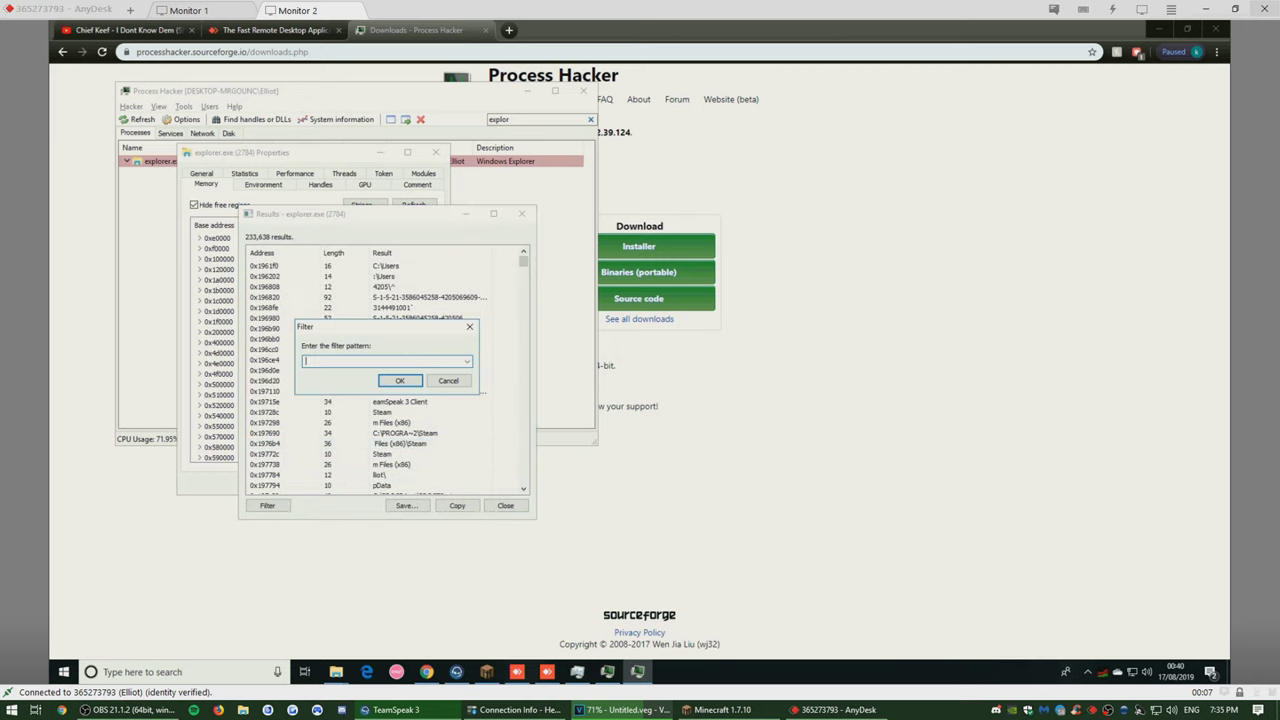
pyautogui.write('pcaclent')
pyautogui.press('Return')
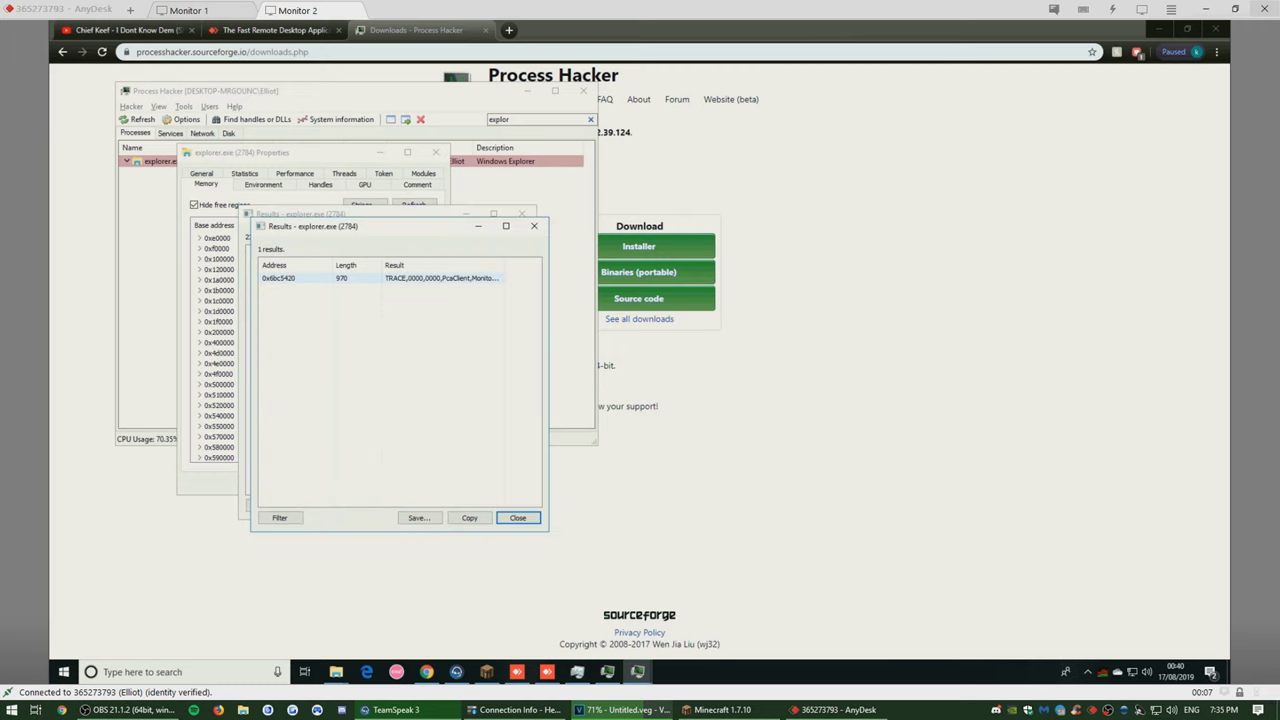
# Step: Save the filtered PcaClient result to the Desktop as the text file "Search results"
pyautogui.click(362, 279)
pyautogui.click(419, 518)
pyautogui.press('Return')
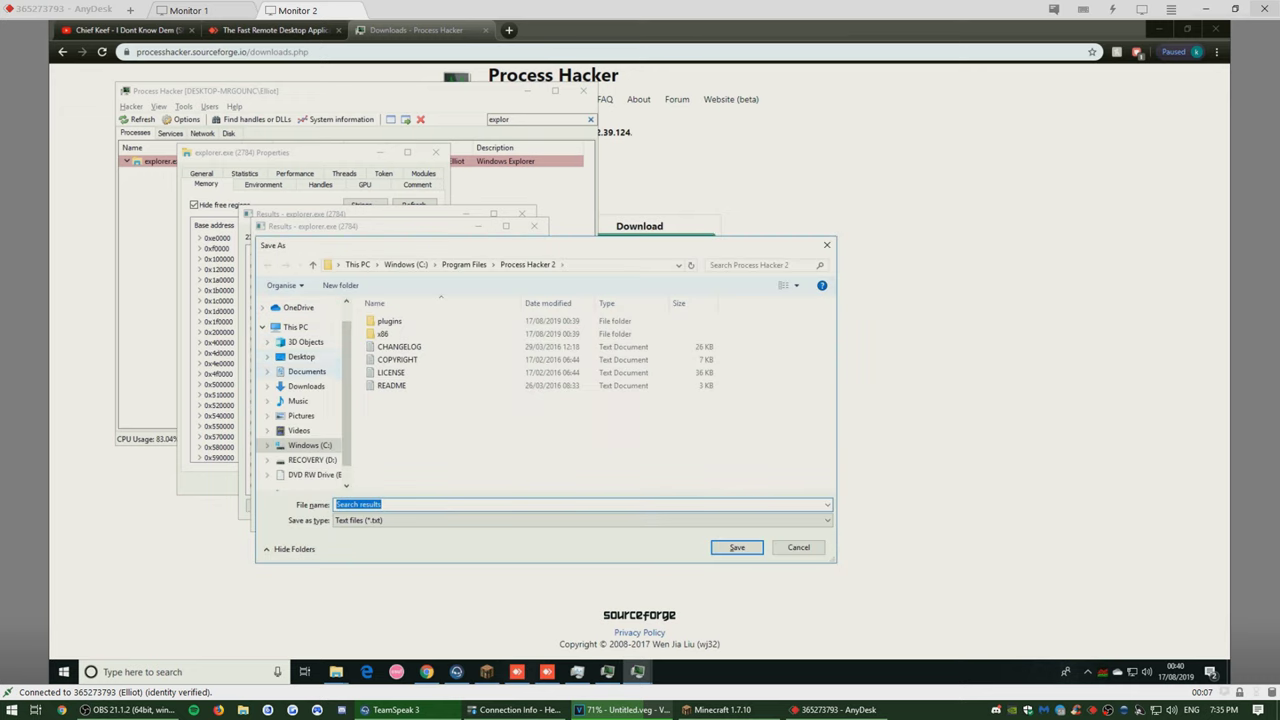
pyautogui.click(301, 357)
pyautogui.press('Return')
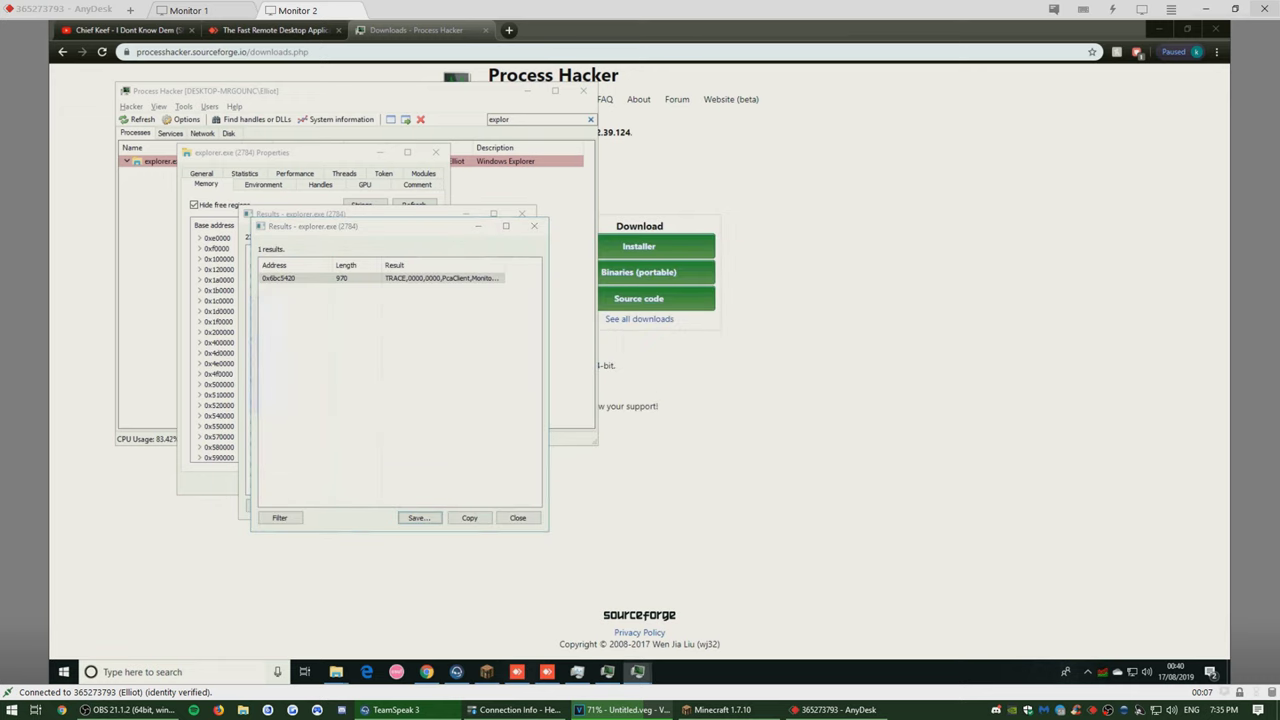
# Step: Find the saved "Search results" text document with Windows search and open it
pyautogui.press('super')
pyautogui.write('ser')
pyautogui.press('BackSpace')
pyautogui.write('ar')
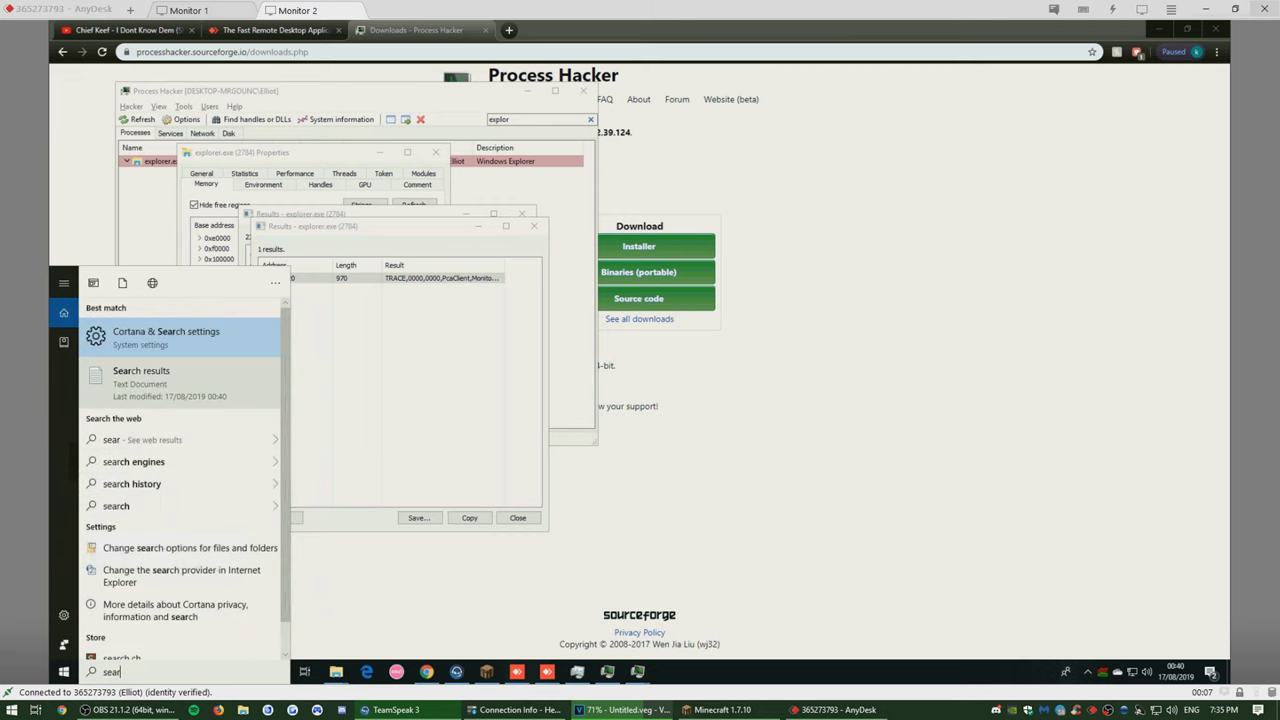
pyautogui.click(168, 384)
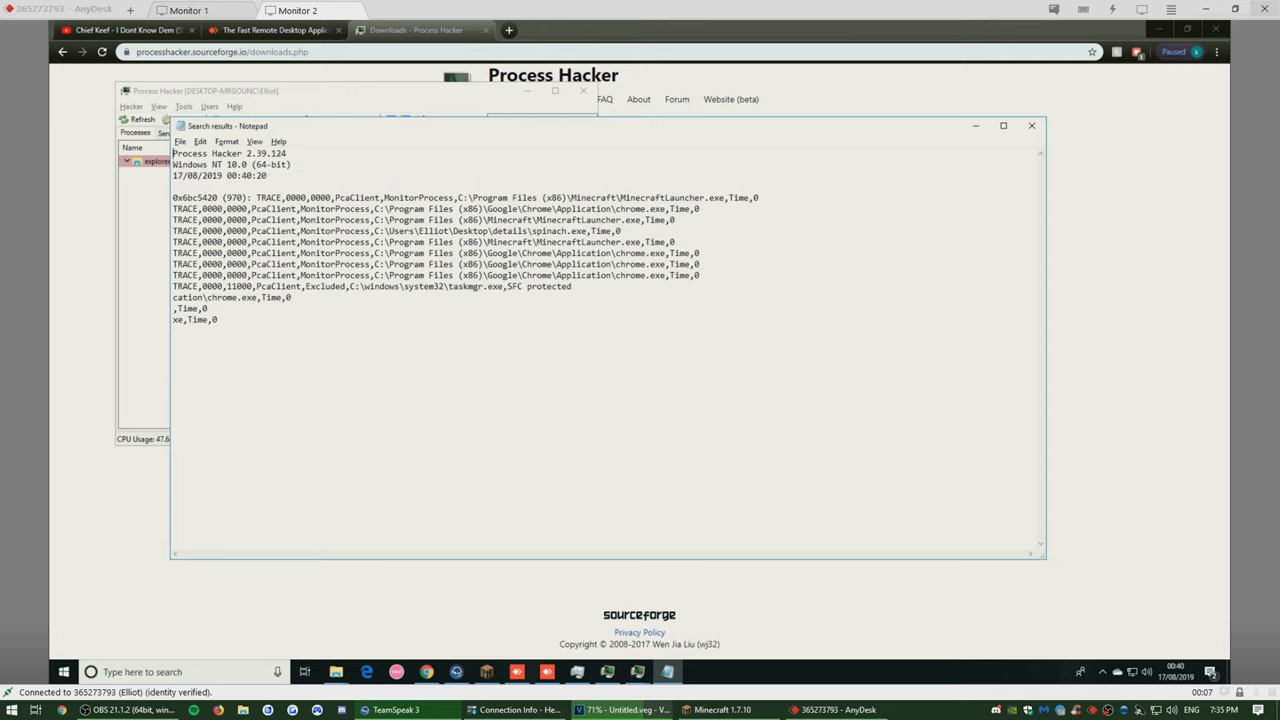
# Step: Search Windows for "spina", open the file location of spinach.exe to inspect the file, and minimize that folder window
pyautogui.press('super')
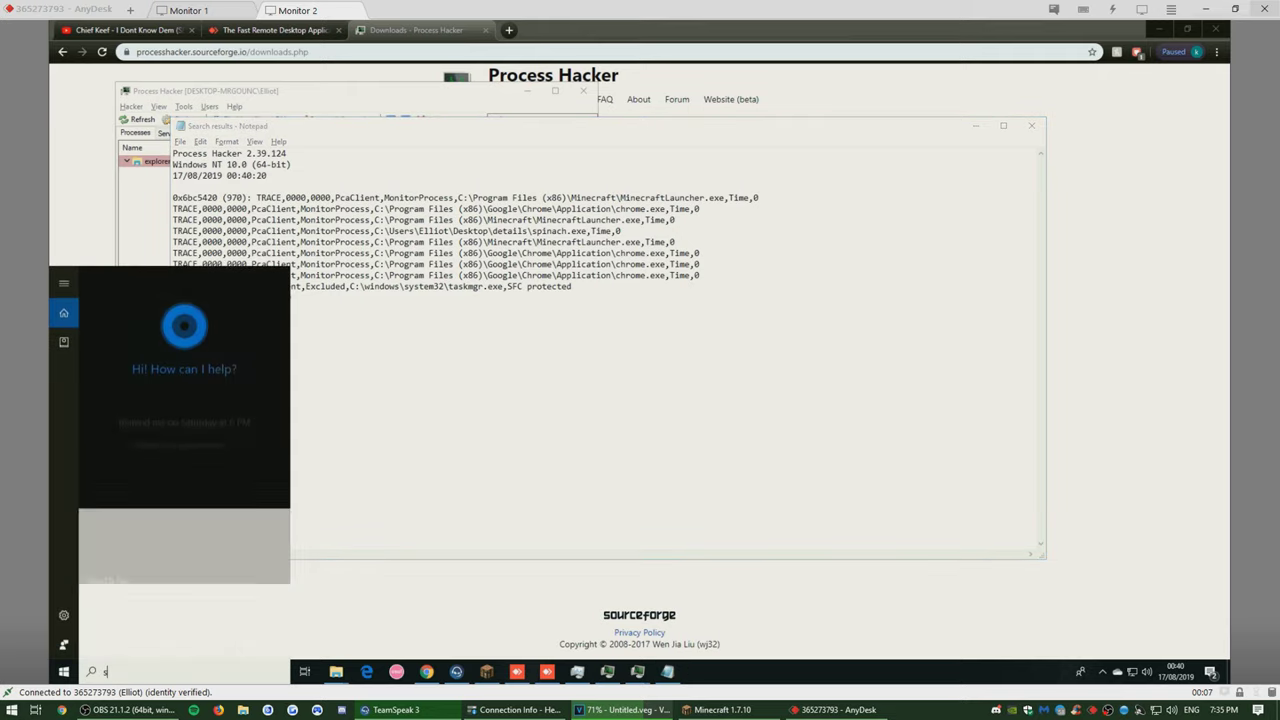
pyautogui.write('spina')
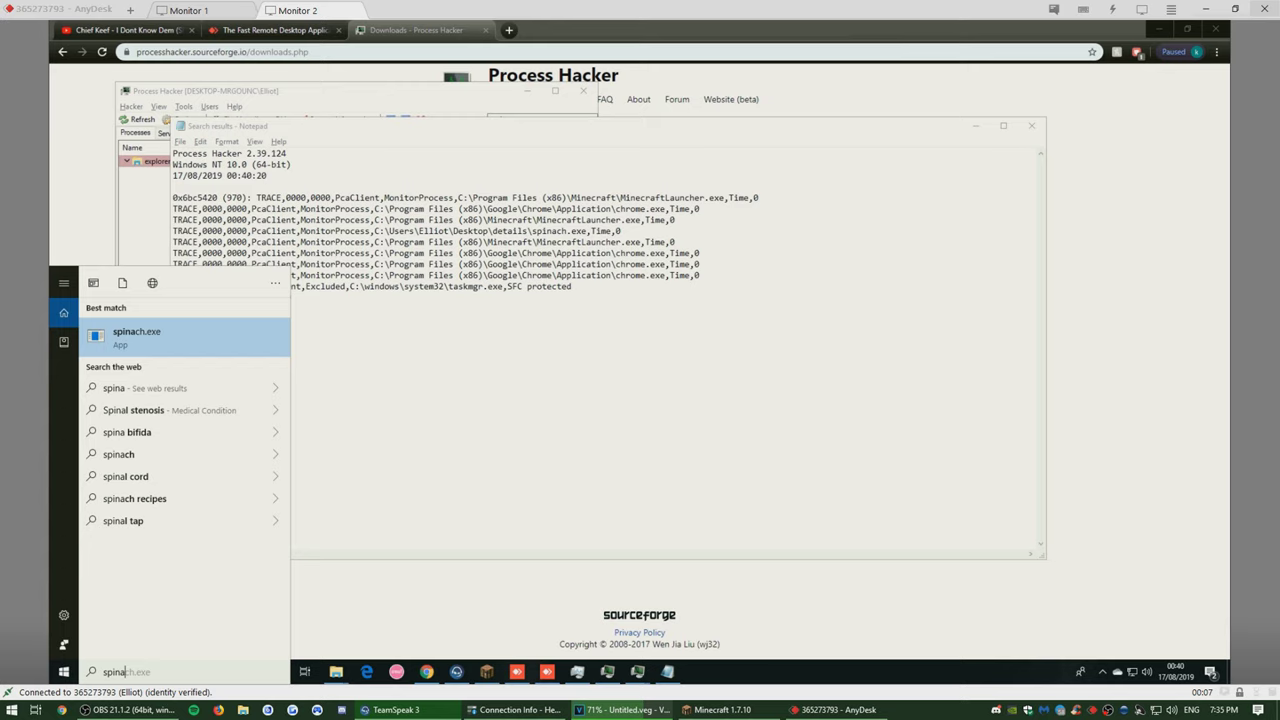
pyautogui.rightClick(155, 343)
pyautogui.click(208, 371)
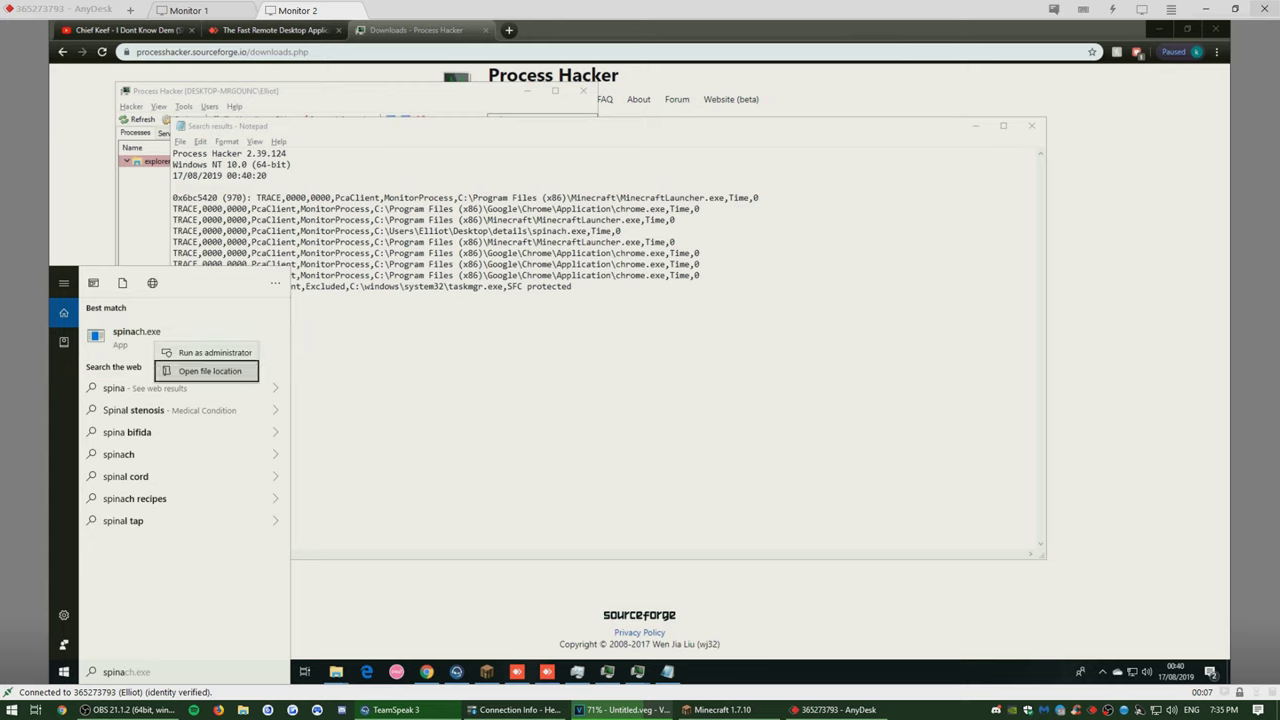
pyautogui.press('Return')
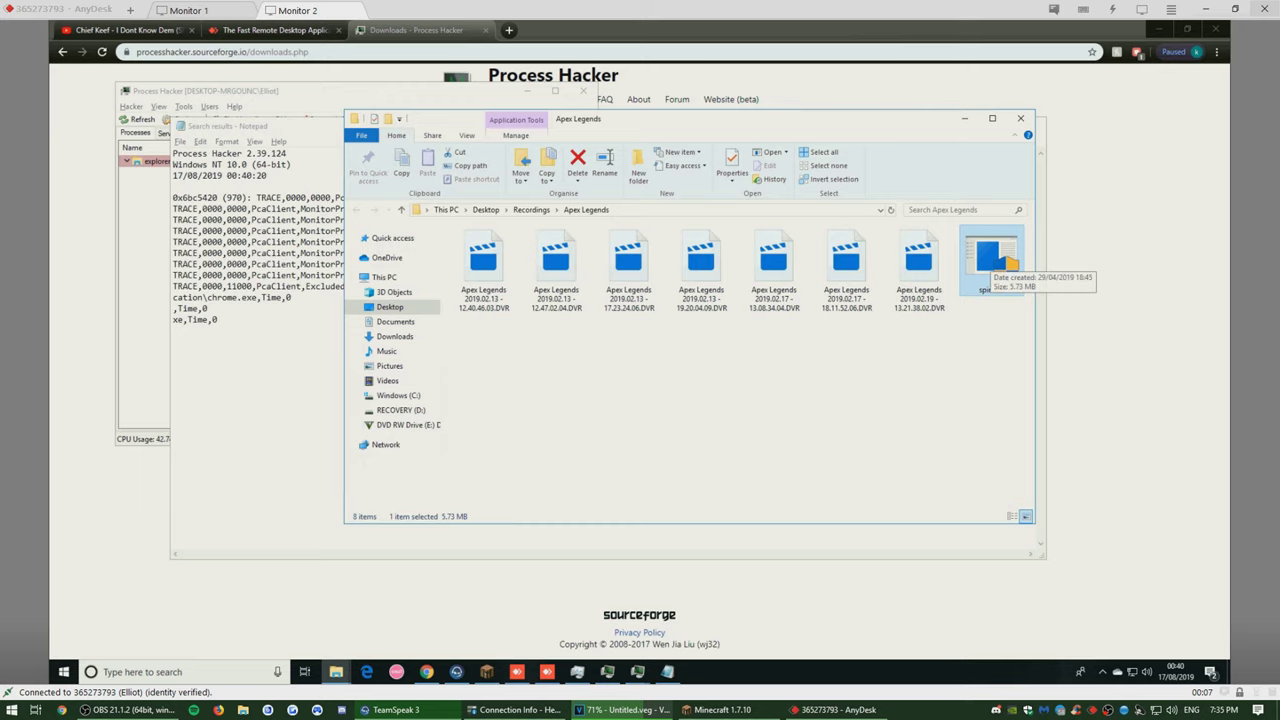
pyautogui.click(964, 118)
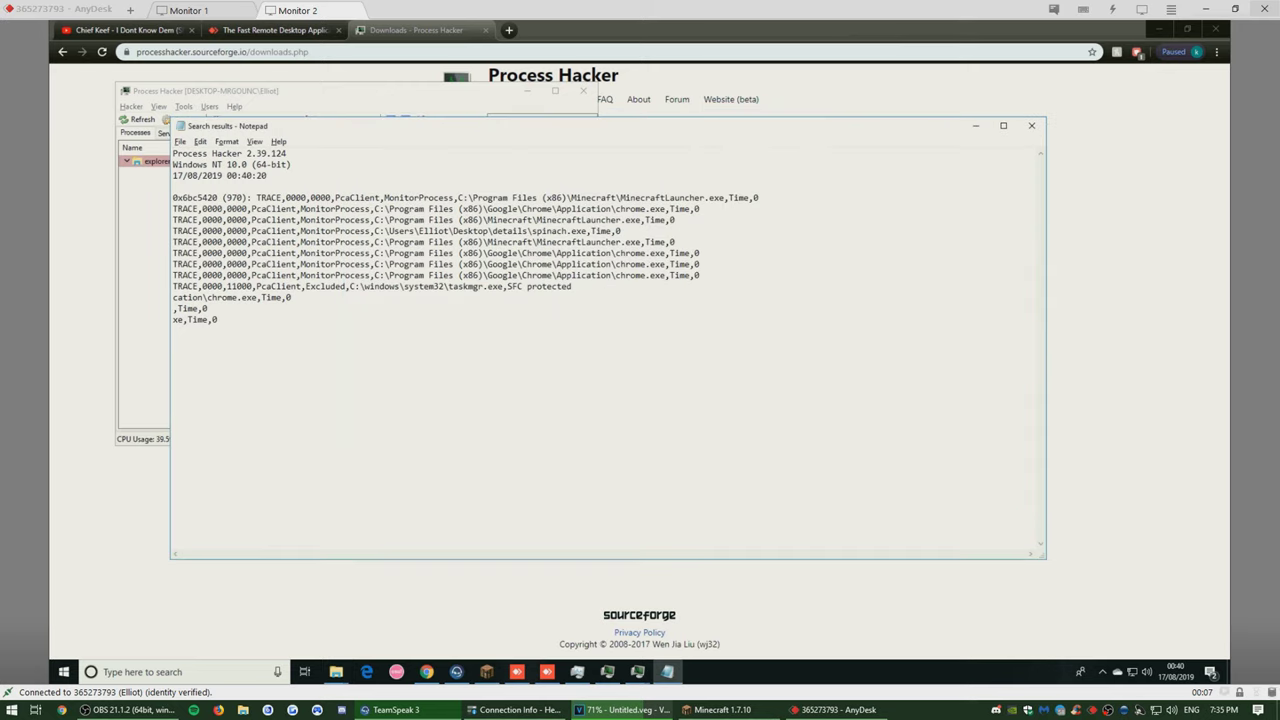
# Step: Copy the details folder path from the spinach.exe trace entry, open that folder with Run, and search it for "spin"
pyautogui.moveTo(375, 231); pyautogui.dragTo(532, 231)
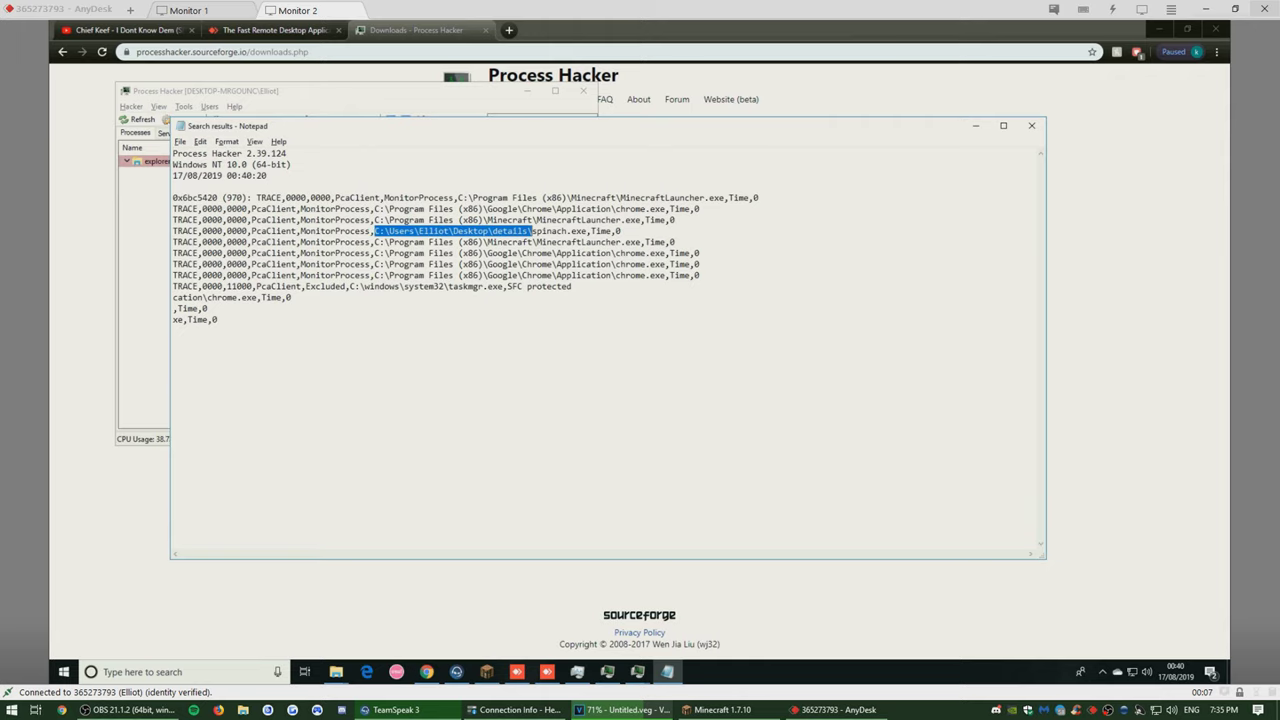
pyautogui.rightClick(498, 237)
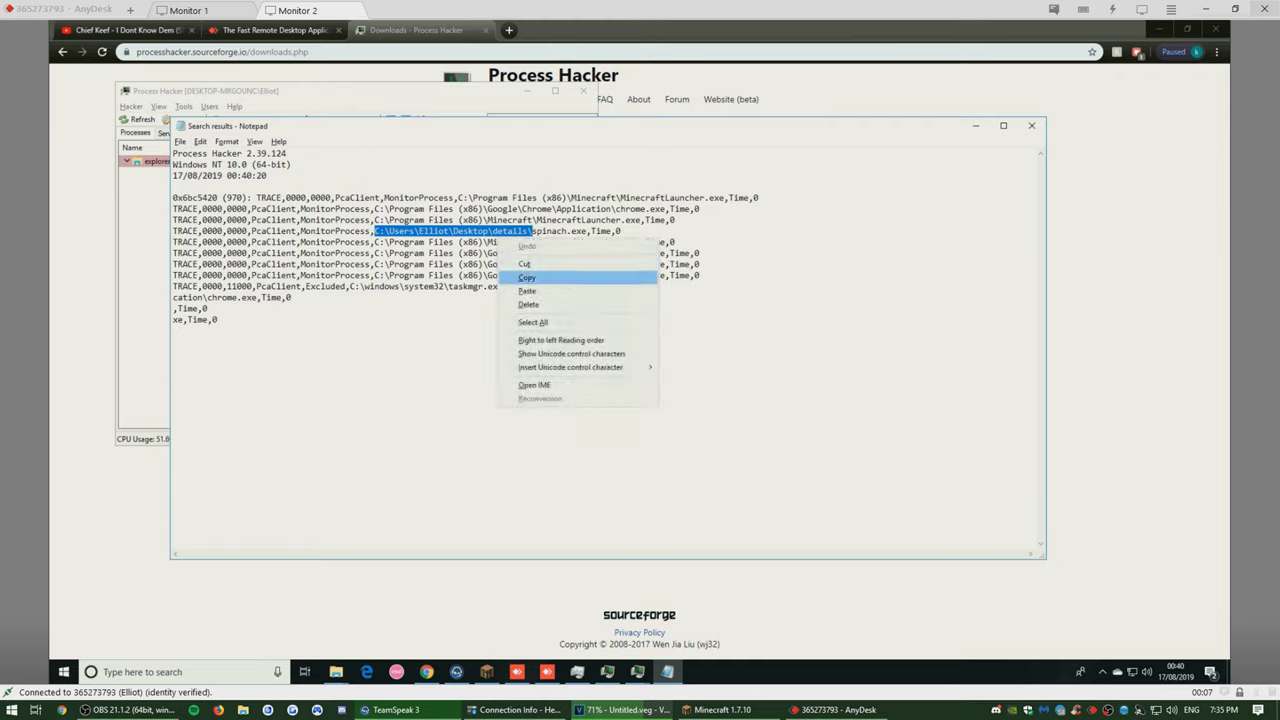
pyautogui.click(530, 273)
pyautogui.press('super+r')
pyautogui.hotkey('ctrl', 'v')
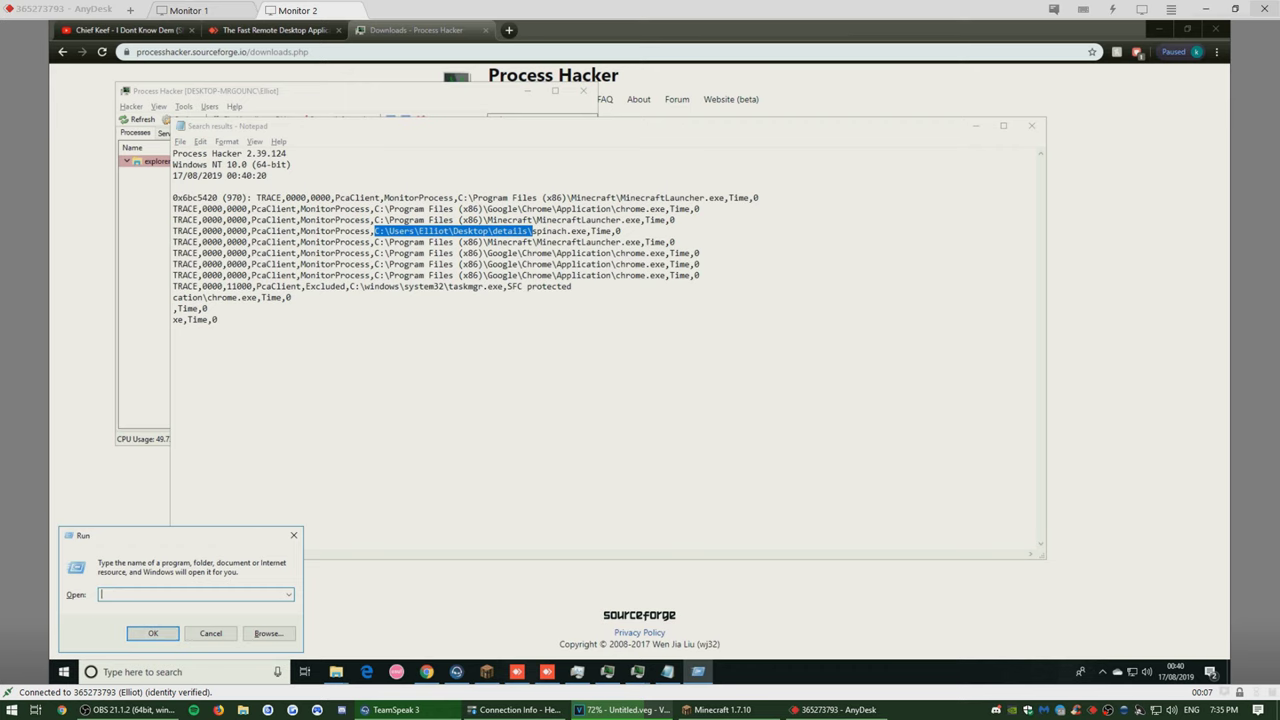
pyautogui.press('Return')
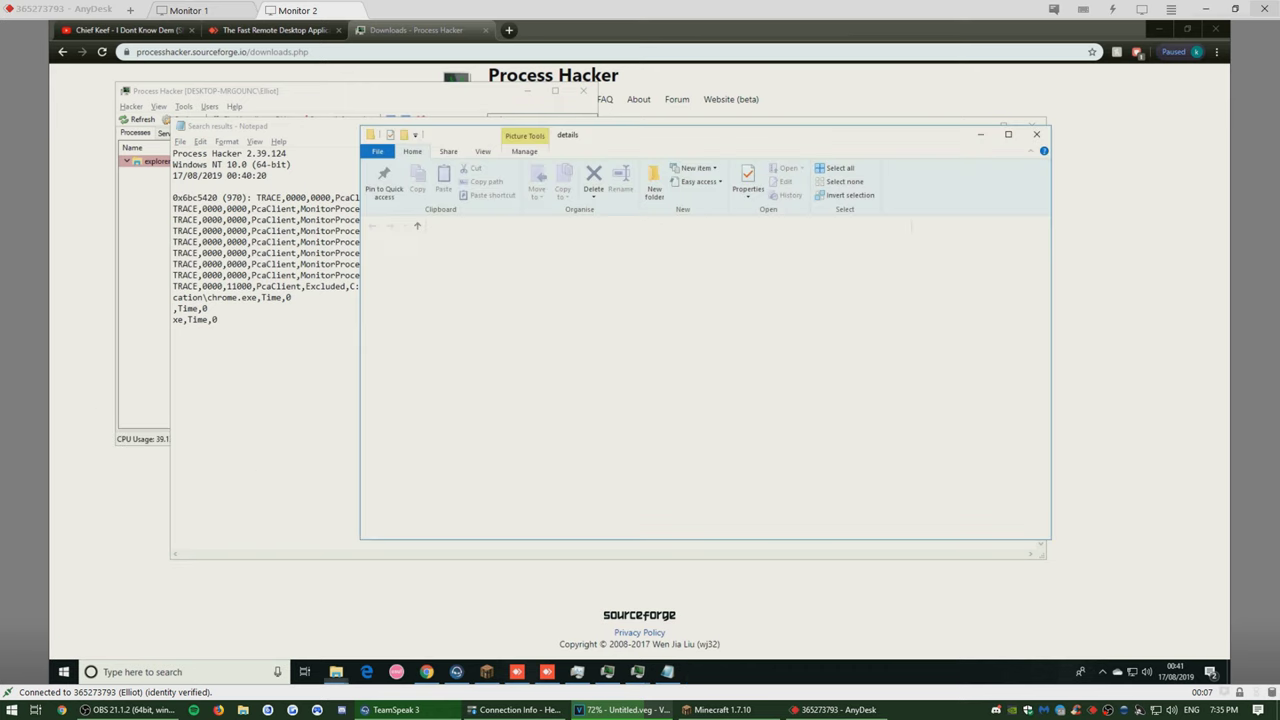
pyautogui.click(955, 226)
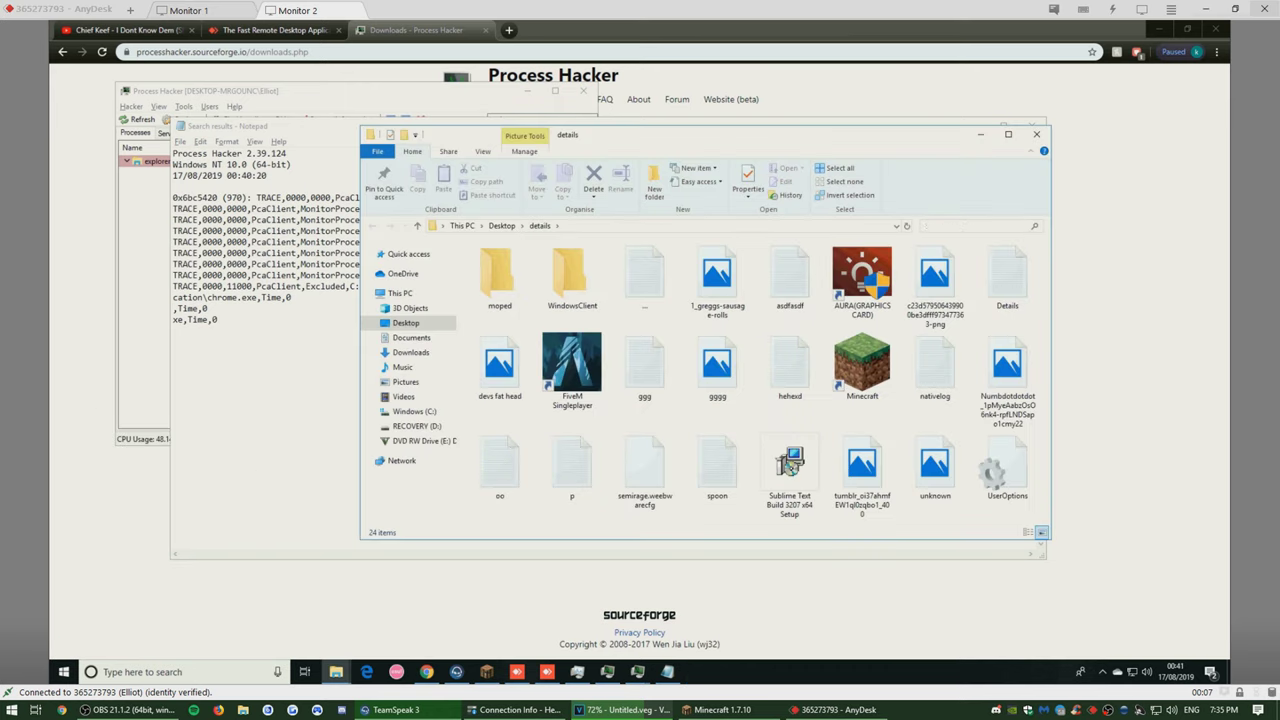
pyautogui.write('spin')
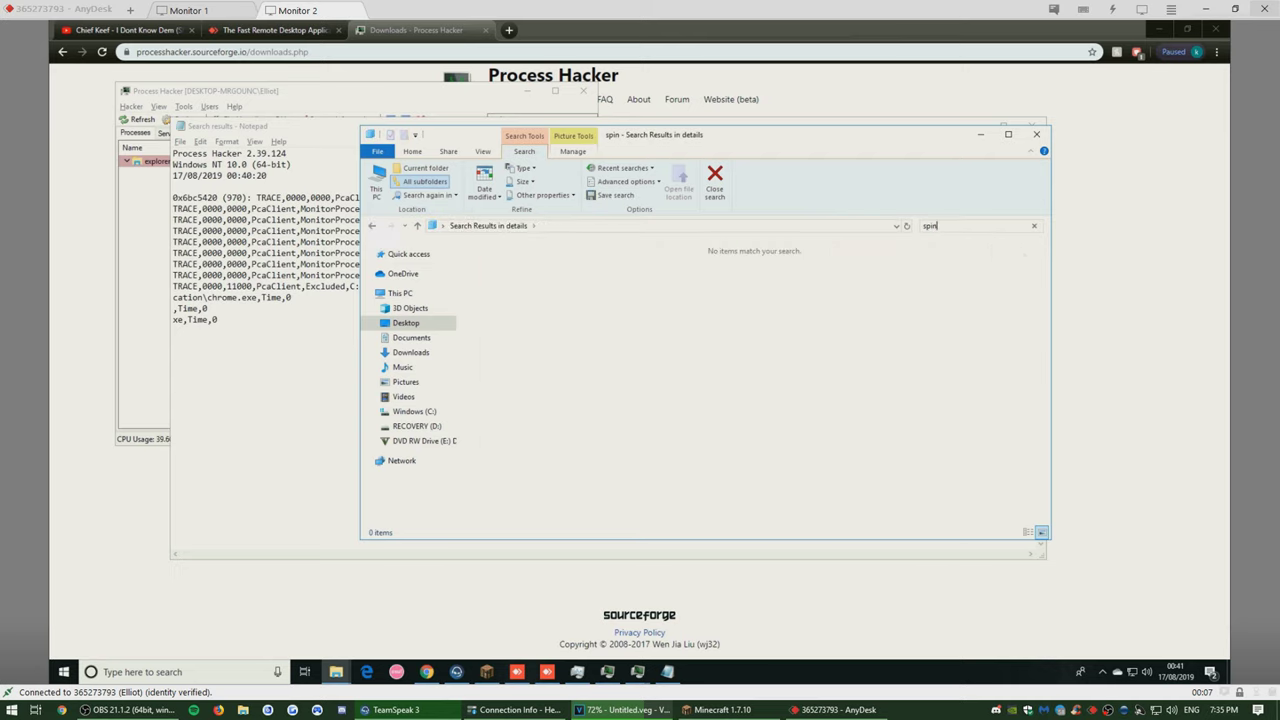
pyautogui.press('super')
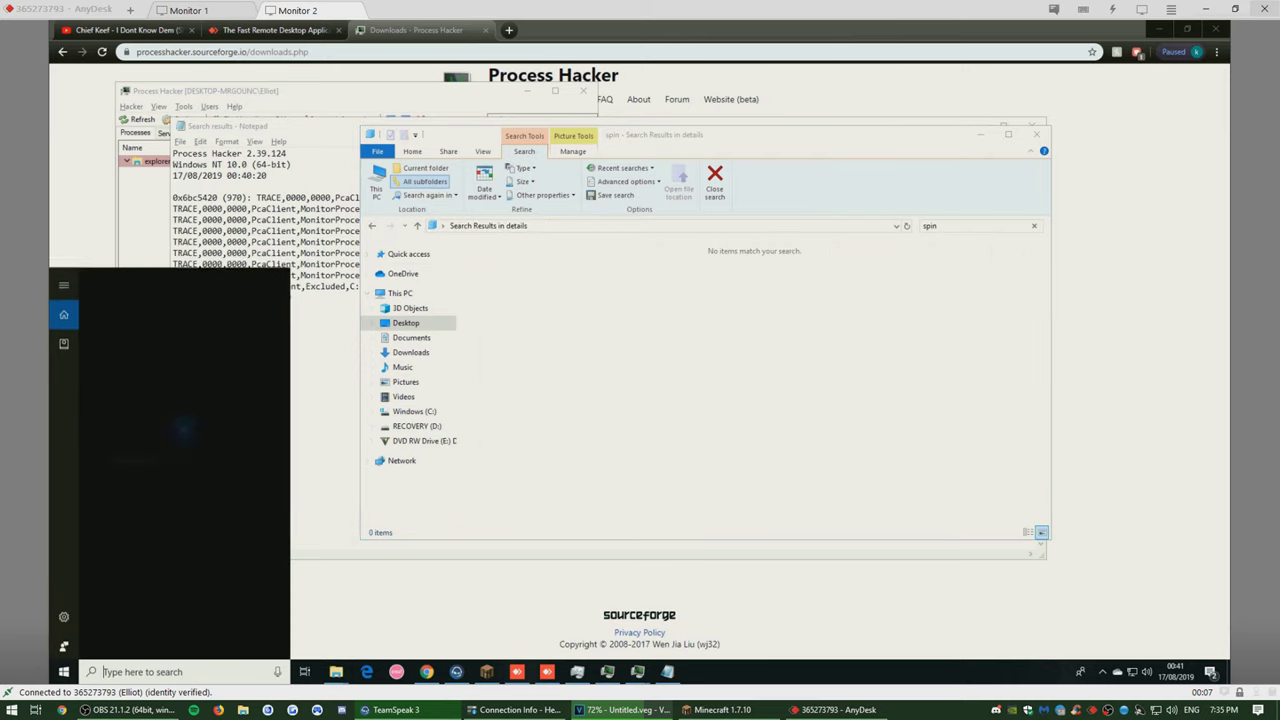
pyautogui.write('nice')
pyautogui.hotkey('ctrl', 'a')
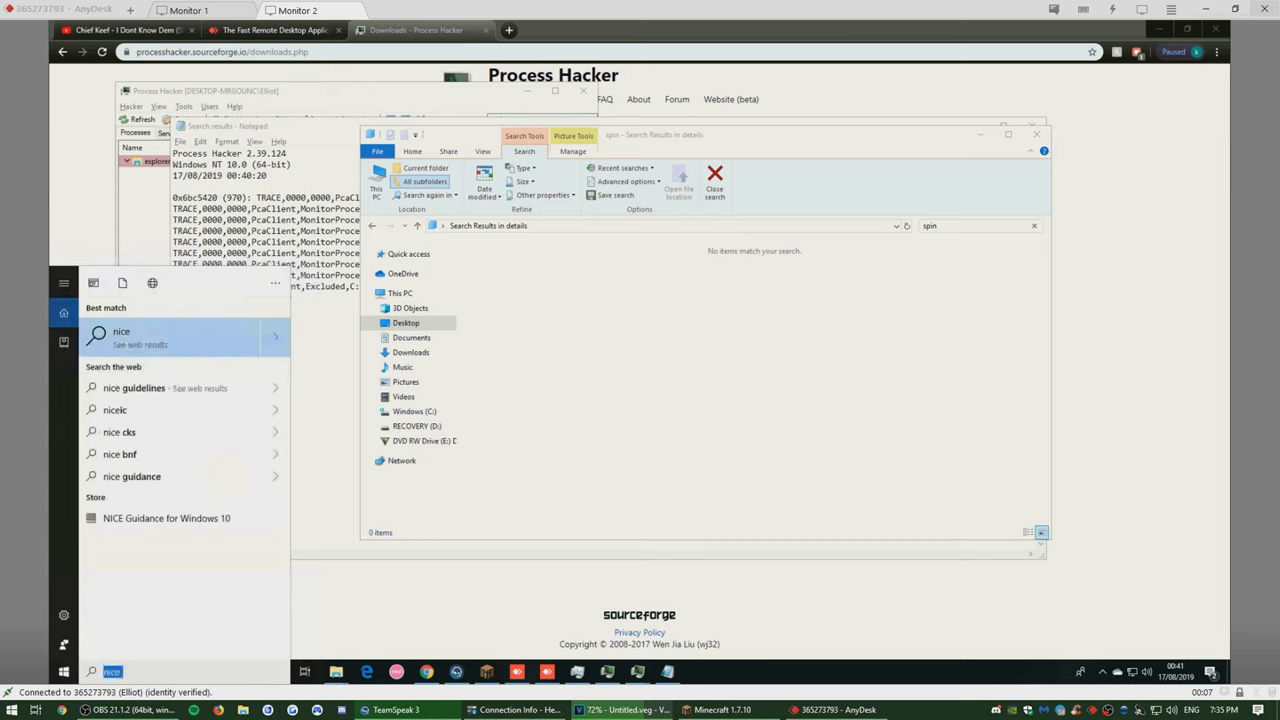
pyautogui.press('BackSpace')
pyautogui.press('Escape')
pyautogui.hotkey('alt', 'Tab')
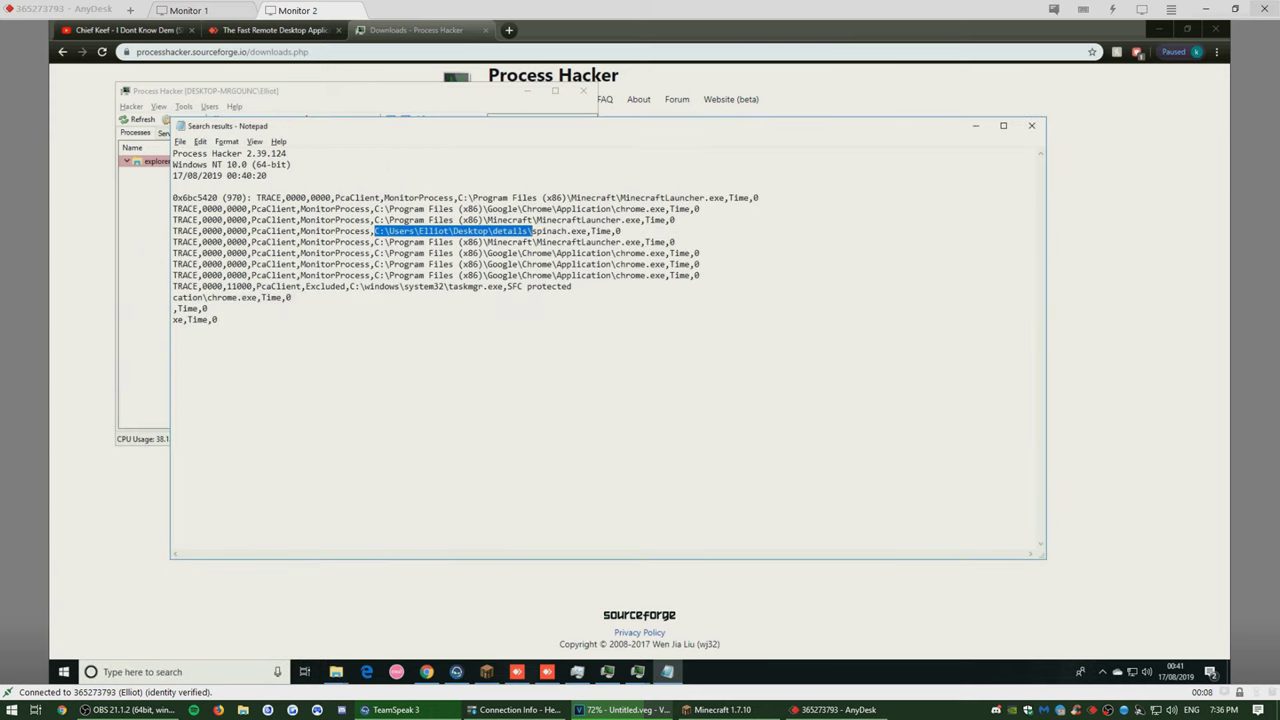
# Step: Search Windows for "spina" to look up the spinach.exe app
pyautogui.press('super')
pyautogui.write('spina')
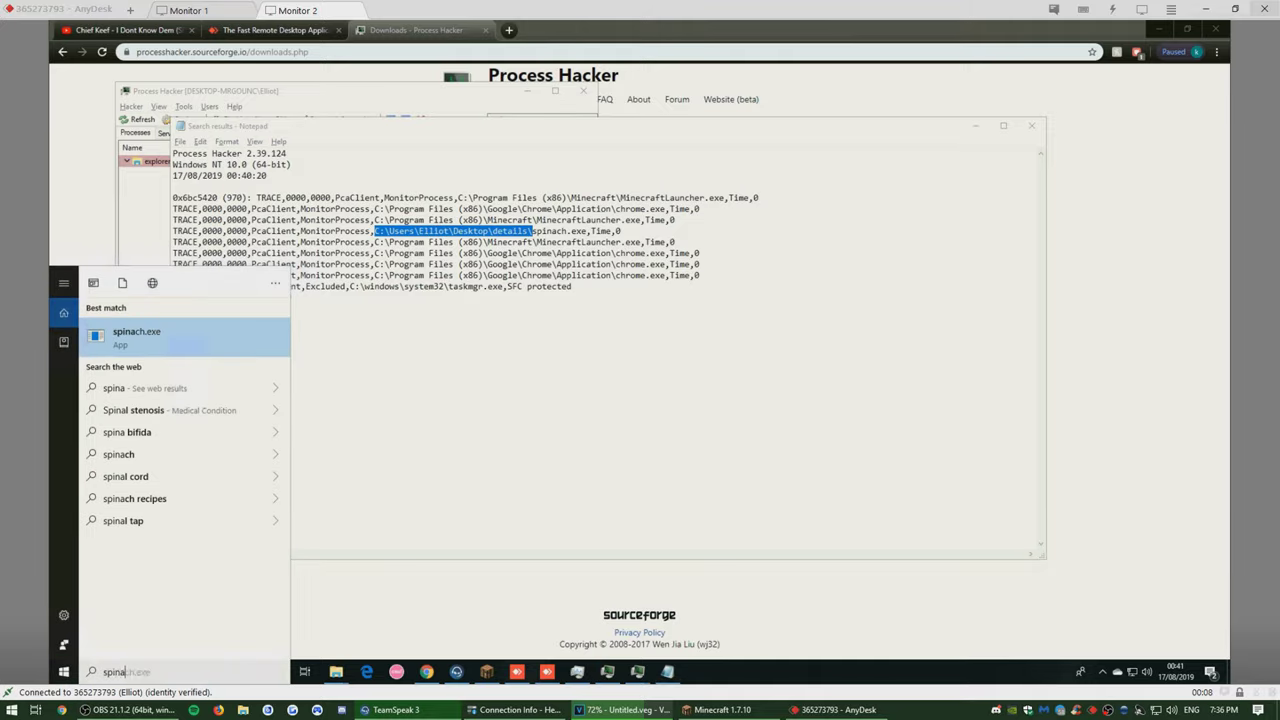
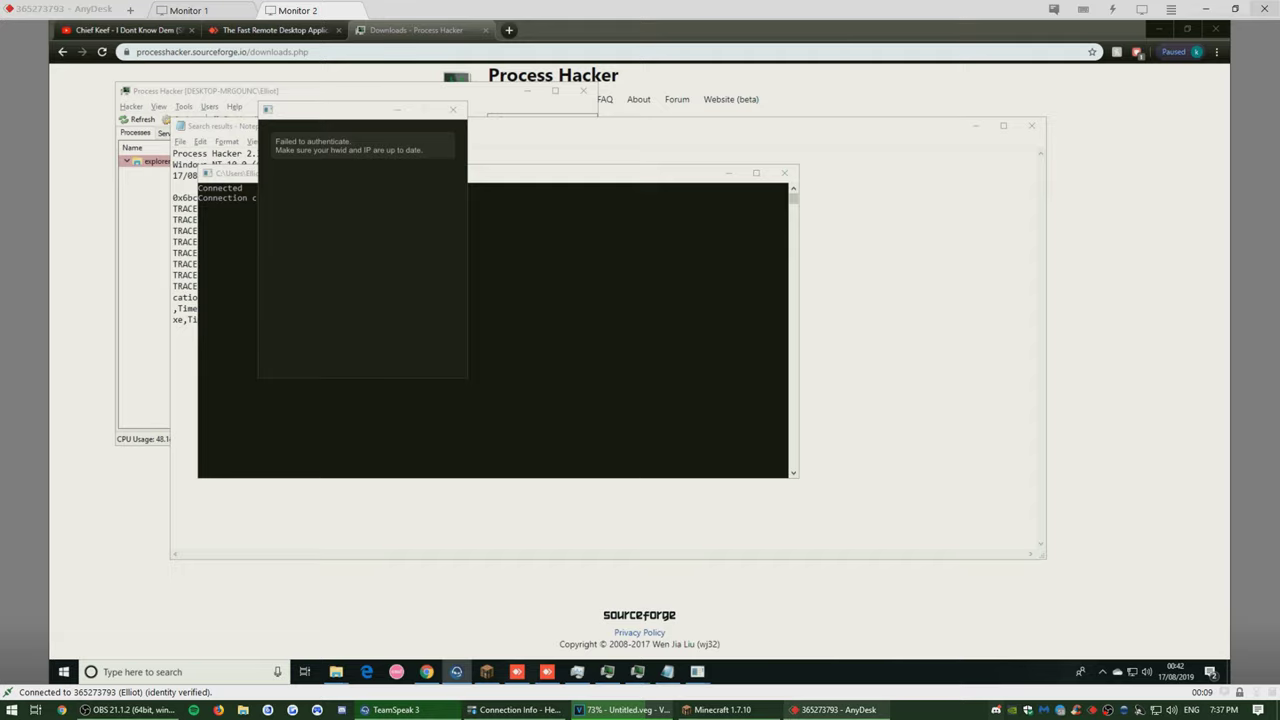
# Step: Switch to Minecraft and write a chat /ban command against the checked player with the reason "cheating"
pyautogui.click(722, 709)
pyautogui.press('Escape')
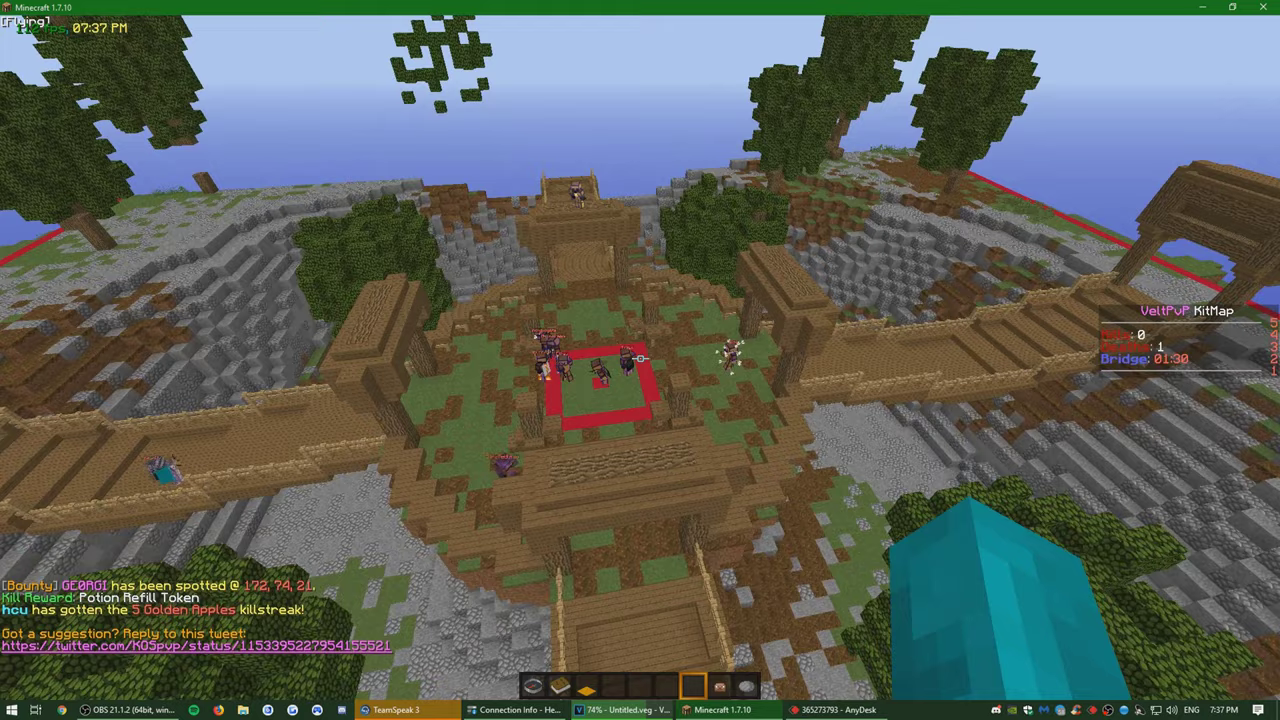
pyautogui.write('/ban vq')
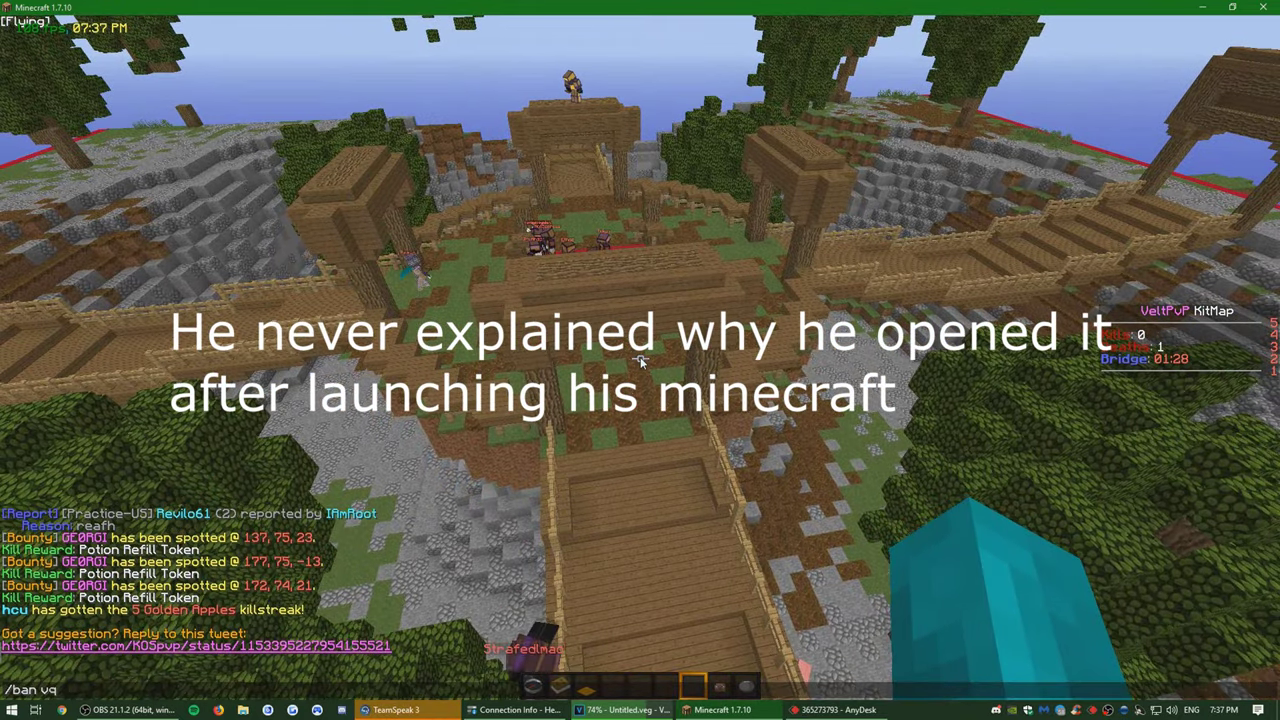
pyautogui.write('ue cheating')
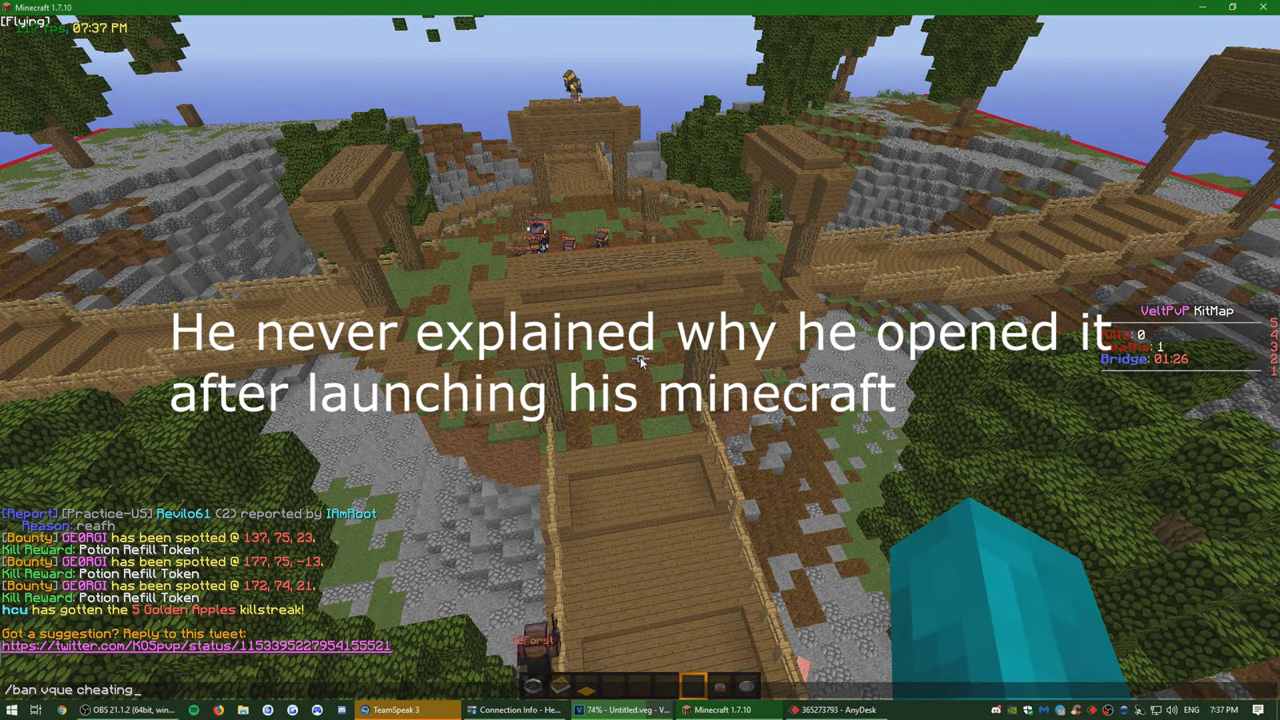
# Step: Replace the reason in the ban command with "Autoclicker (SS)" and issue the ban
pyautogui.press('BackSpace')
pyautogui.press('BackSpace')
pyautogui.press('BackSpace')
pyautogui.press('BackSpace')
pyautogui.press('BackSpace')
pyautogui.press('BackSpace')
pyautogui.press('BackSpace')
pyautogui.press('BackSpace')
pyautogui.press('BackSpace')
pyautogui.write('Autoclick')
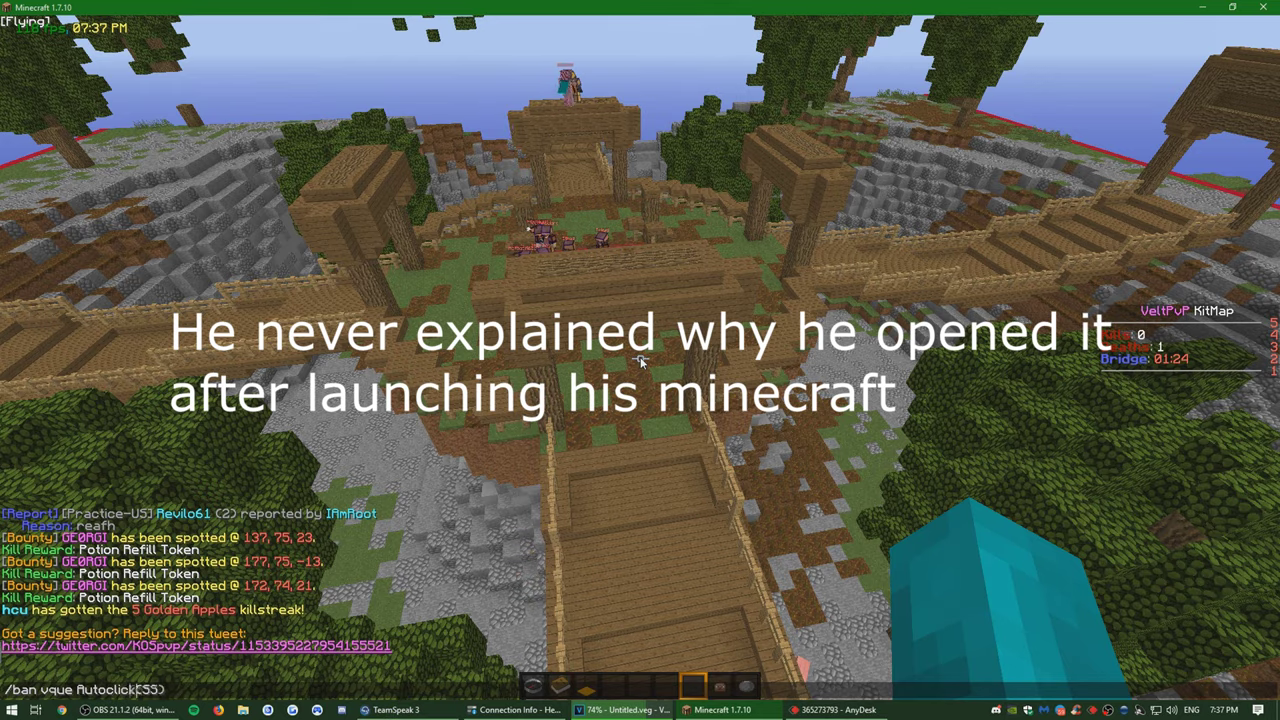
pyautogui.write('er (5S)')
pyautogui.press('Return')
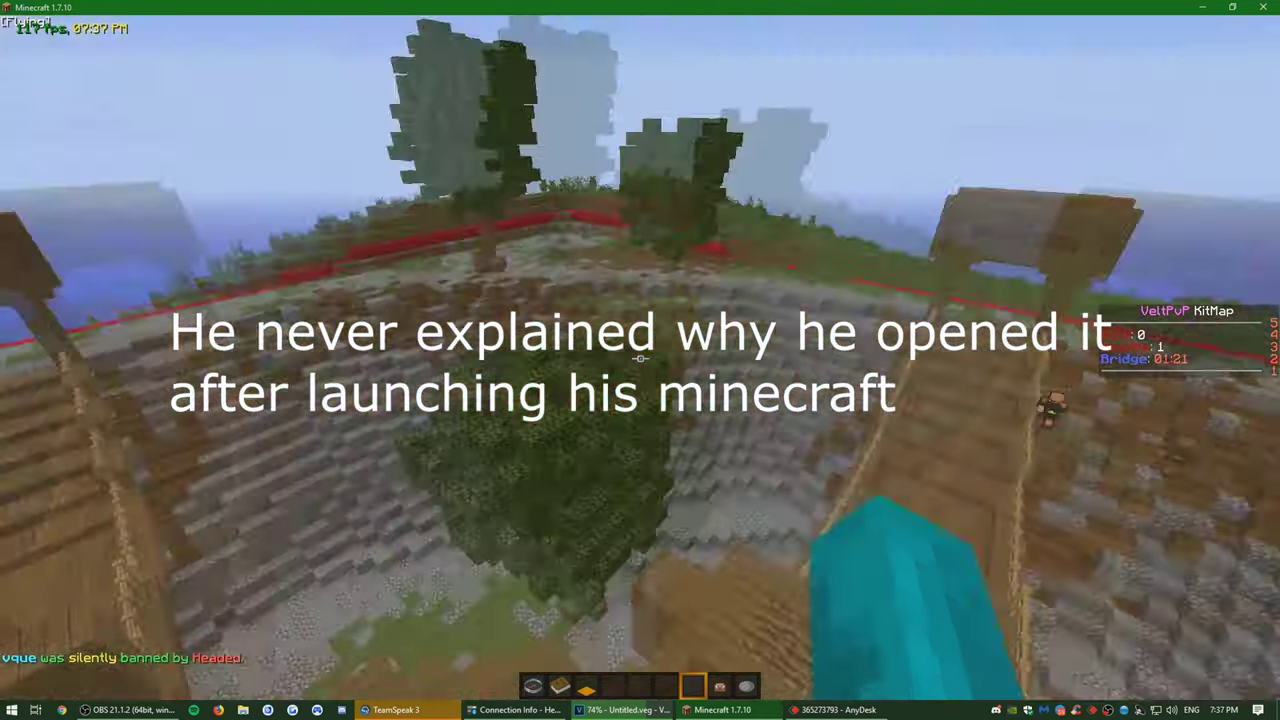
pyautogui.press('w')
pyautogui.scroll(4, 640, 358)
pyautogui.scroll(-3, 640, 358)
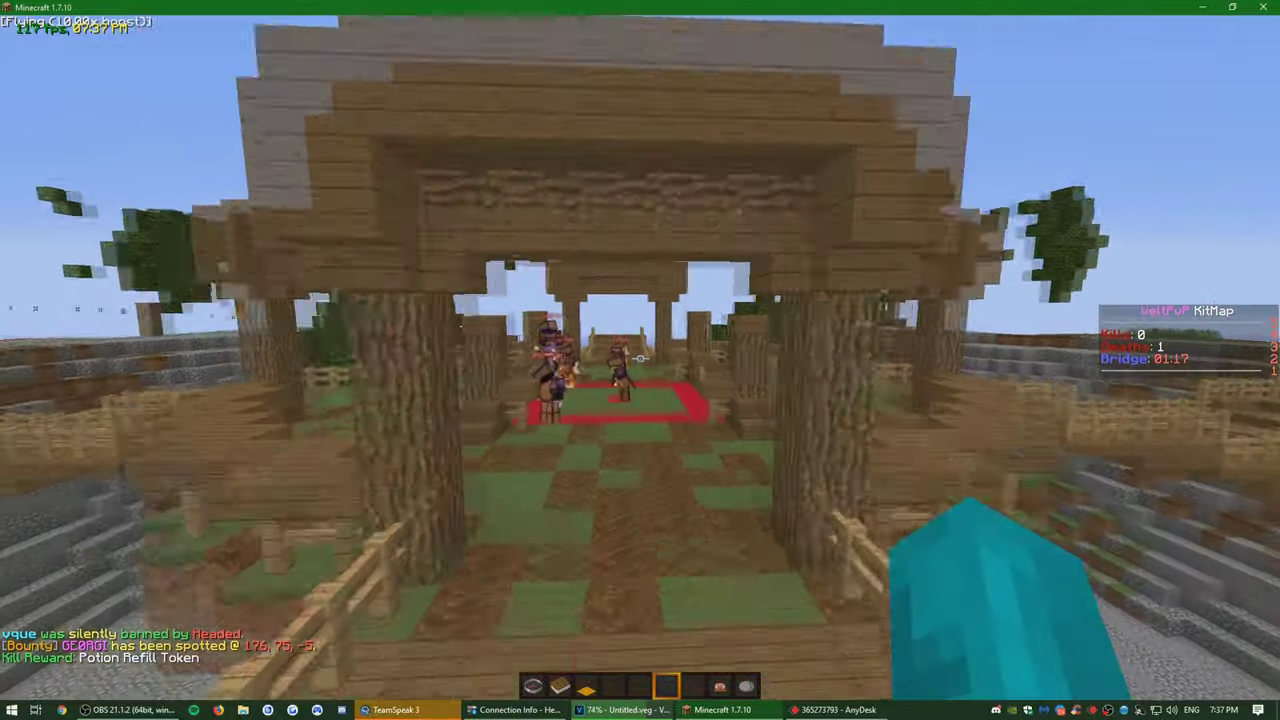
pyautogui.press('2')
pyautogui.scroll(-3, 640, 358)
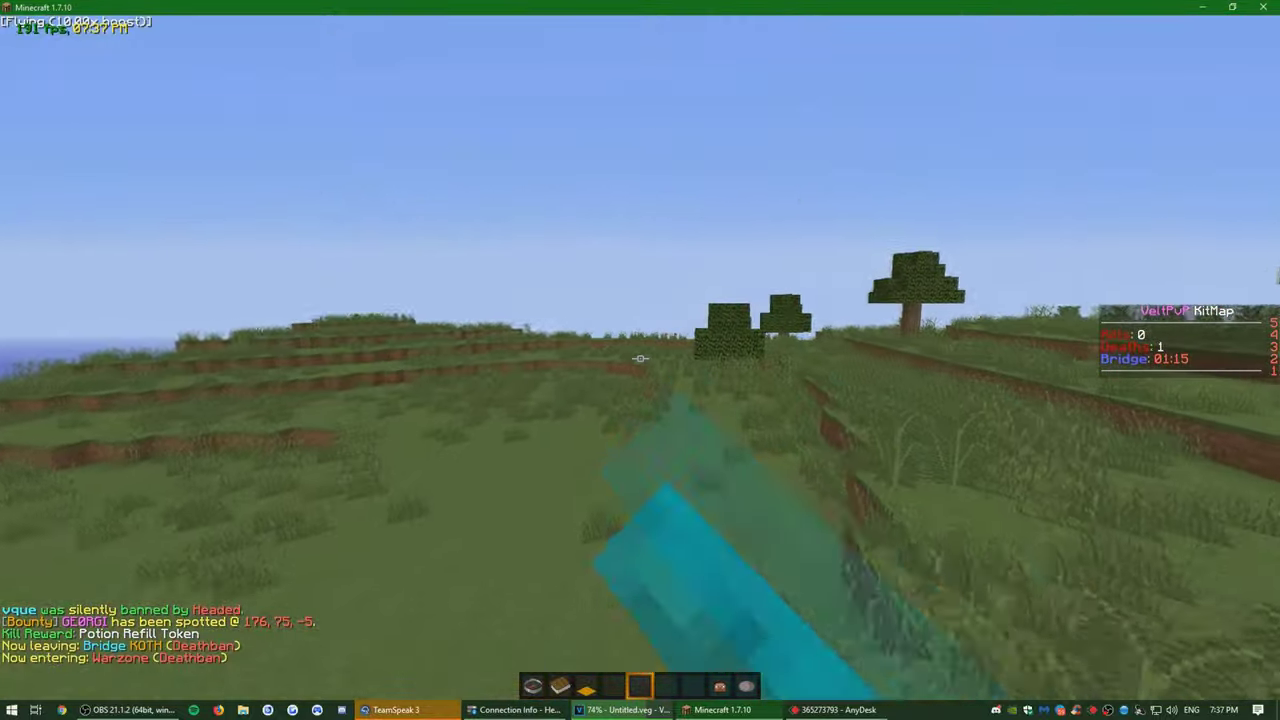
pyautogui.scroll(-4, 640, 358)
pyautogui.press('4')
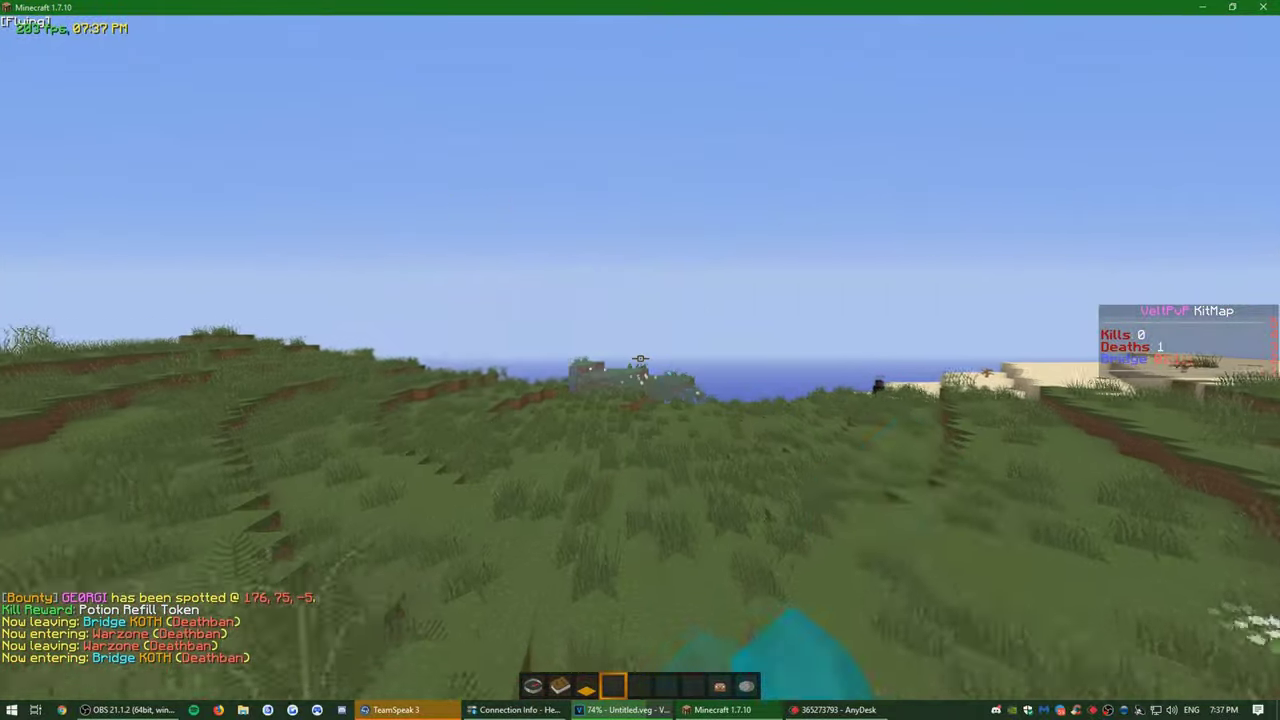
pyautogui.press('2')
pyautogui.press('w')
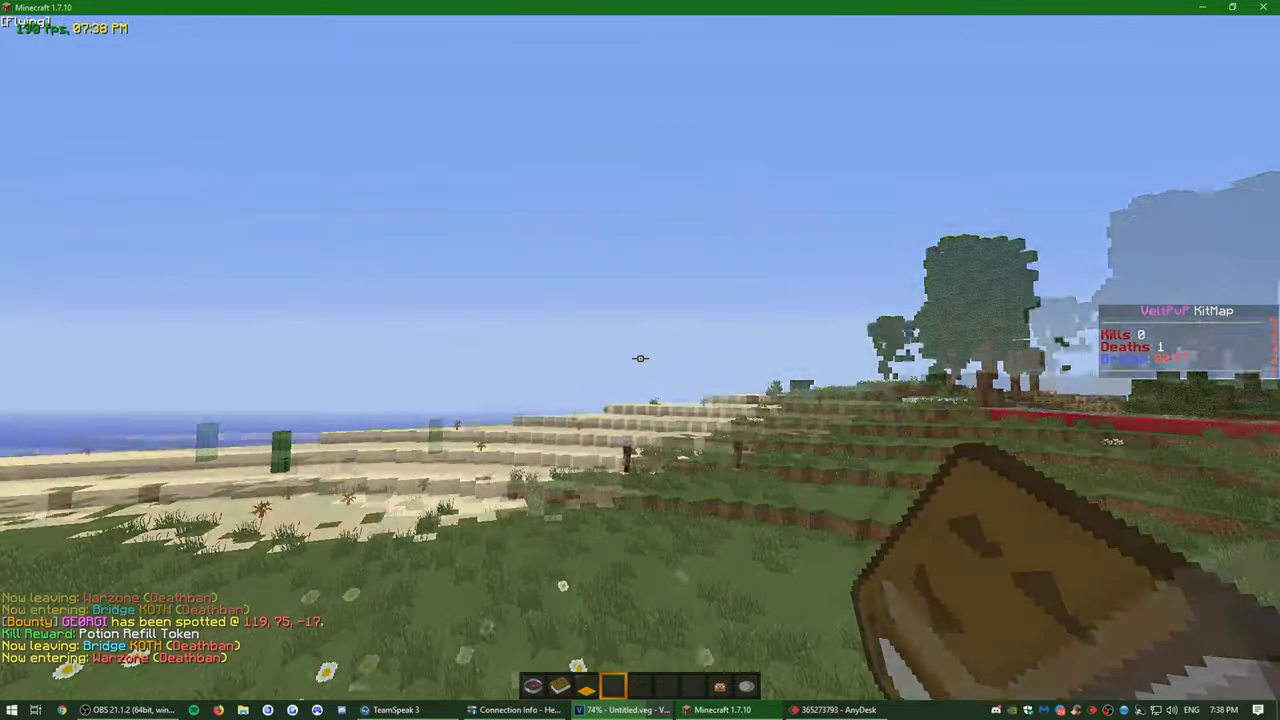
pyautogui.press('7')
pyautogui.press('w')
pyautogui.press('e')
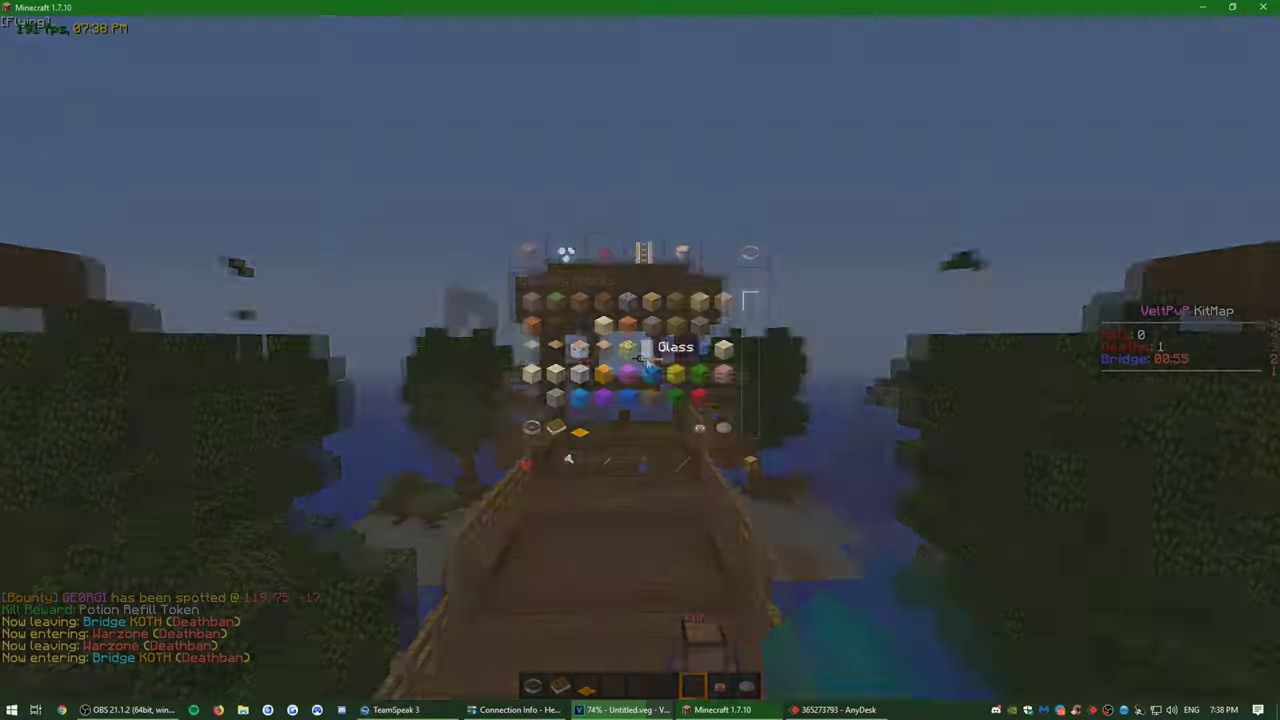
pyautogui.hotkey('alt', 'Tab')
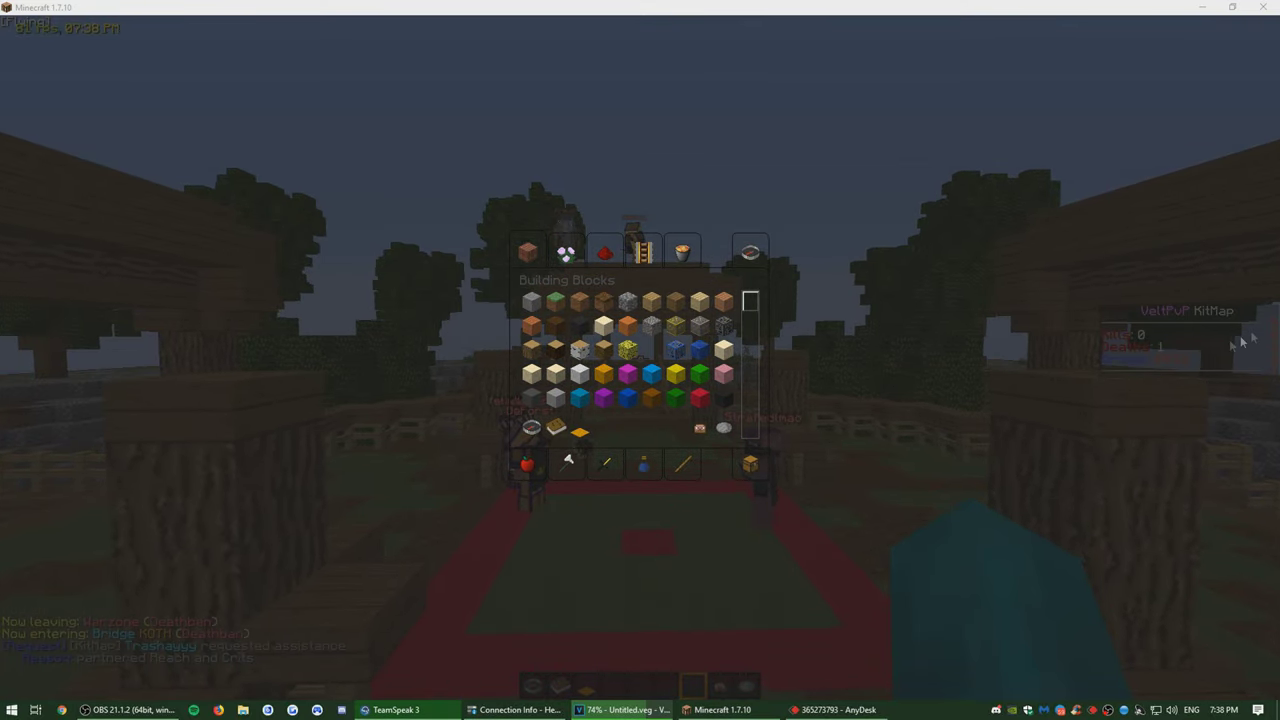
pyautogui.click(1051, 396)
pyautogui.press('e')
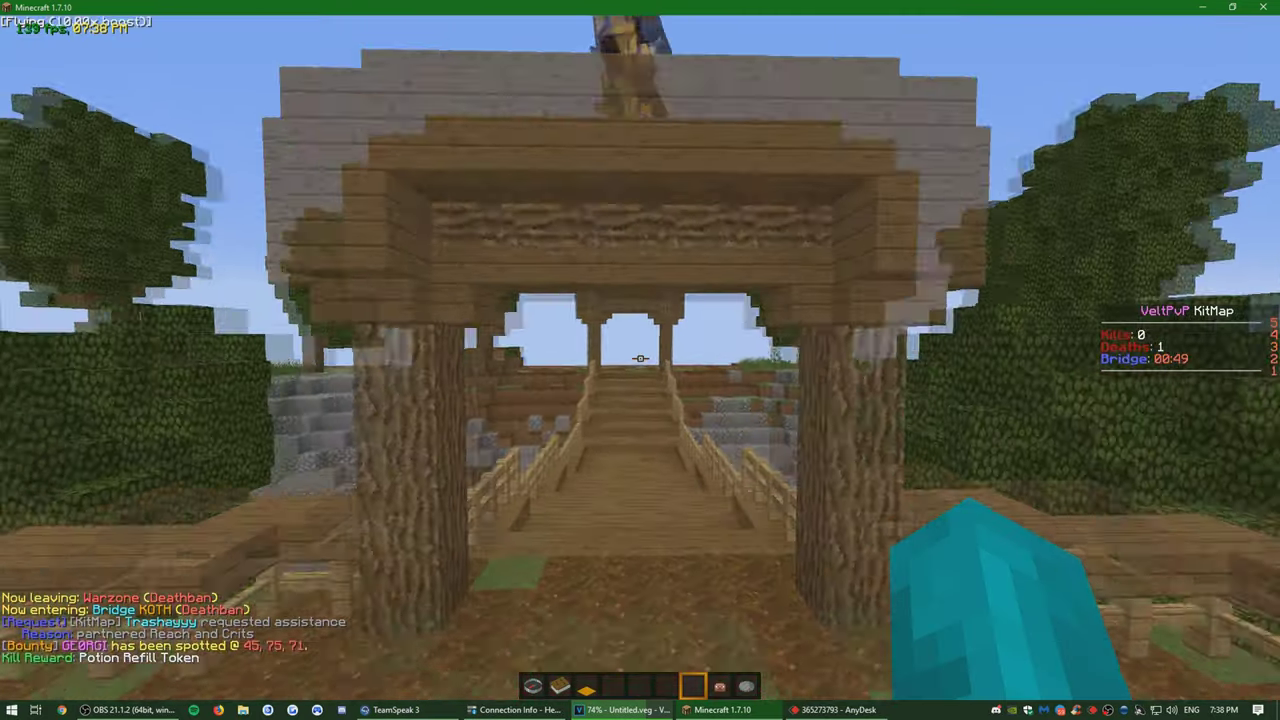